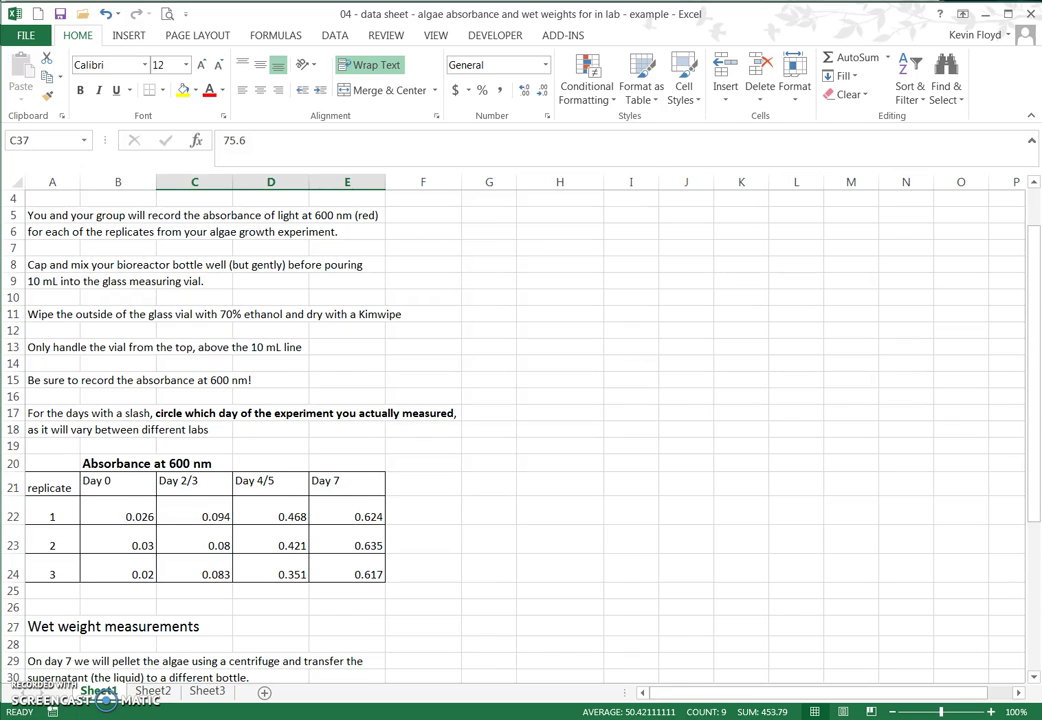
- Compare the measurement timeline in the Word document with the Day 2/3 and Day 4/5 headings of the Excel absorbance table
key(alt+Tab)
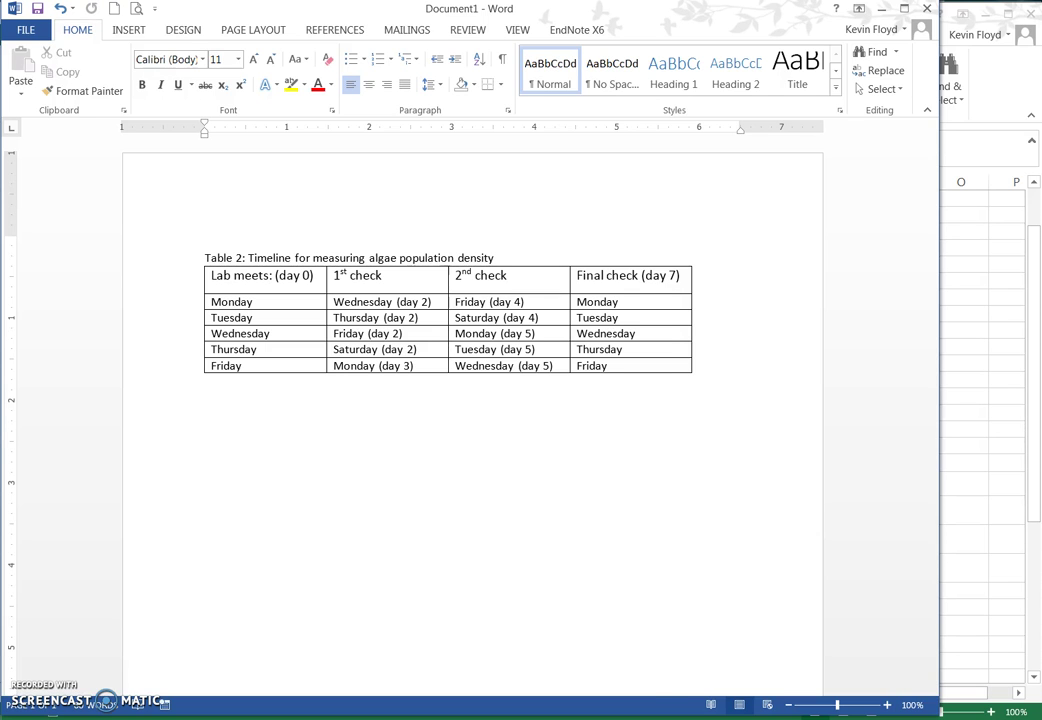
key(alt+Tab)
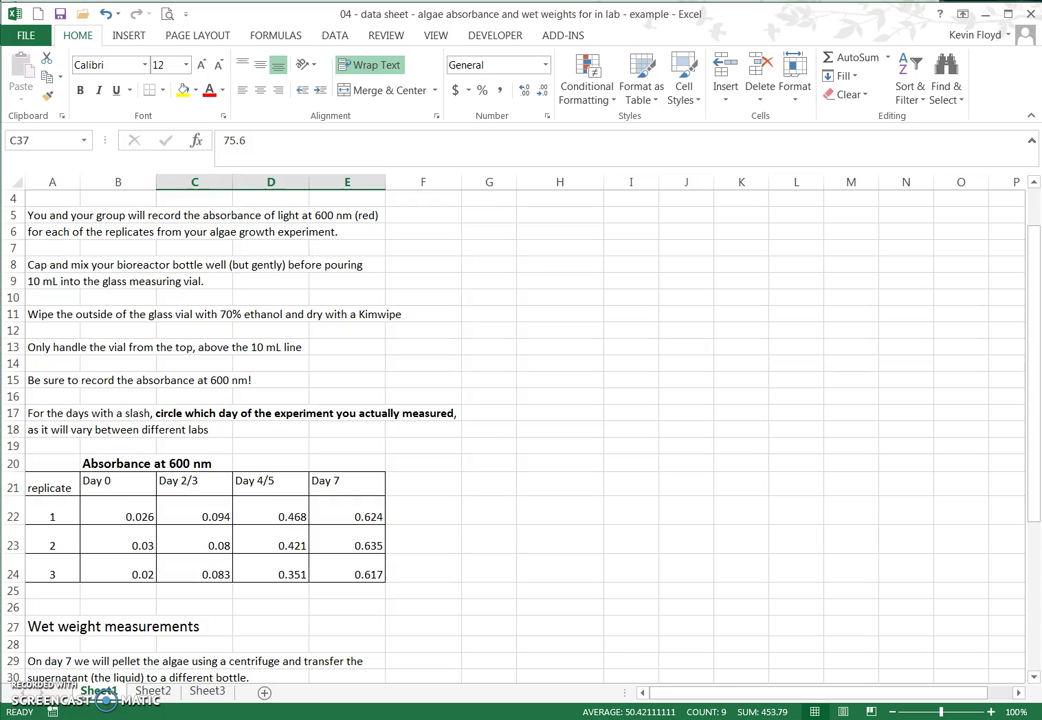
click(204, 482)
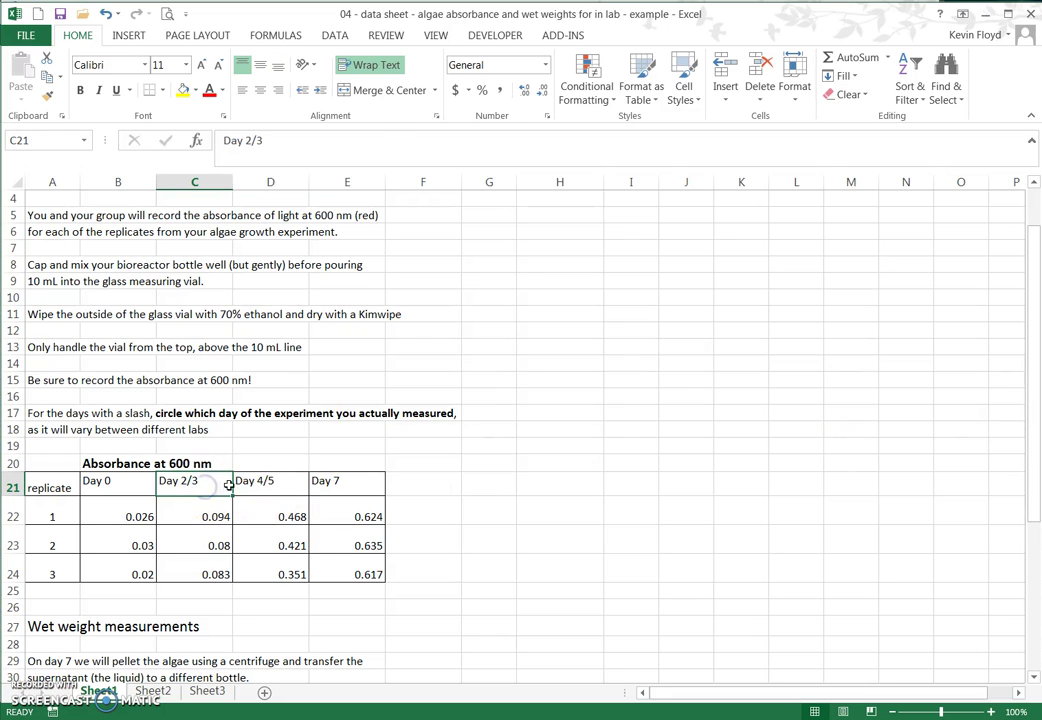
click(282, 485)
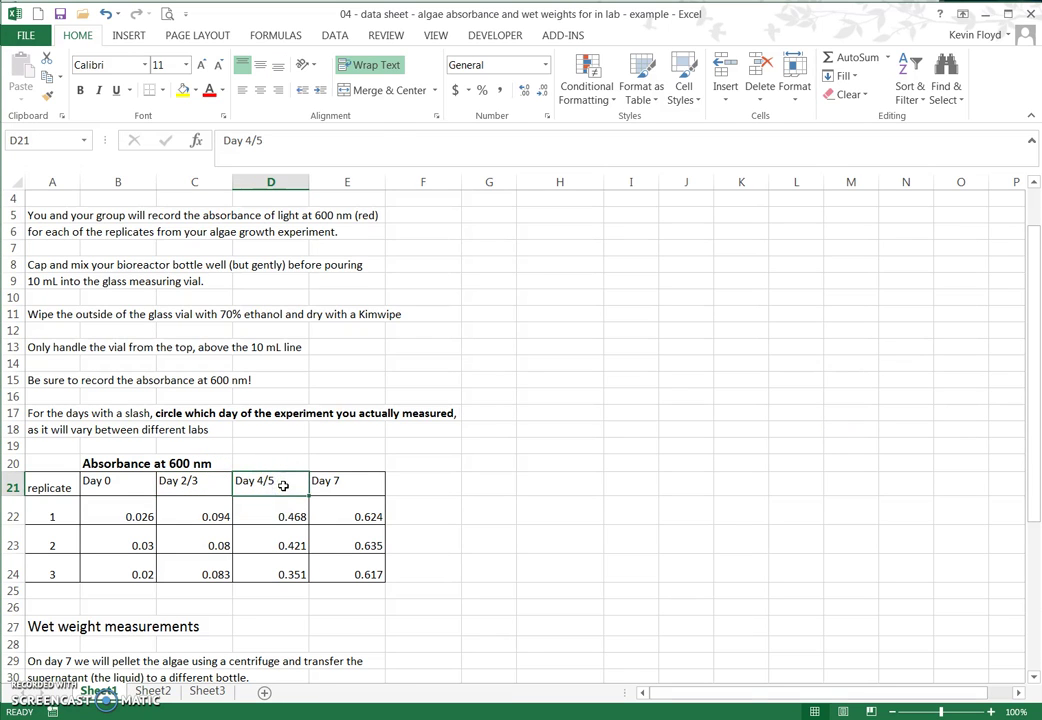
- Shorten the Day 2/3 heading in cell C21 of the absorbance table to Day 2
click(199, 486)
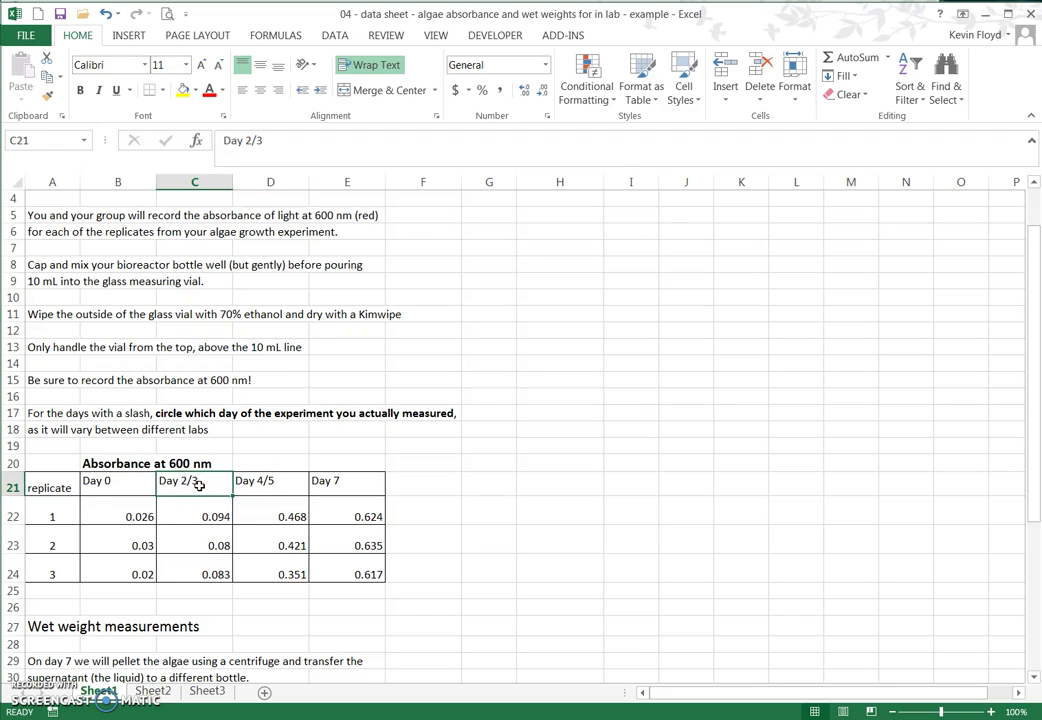
click(282, 140)
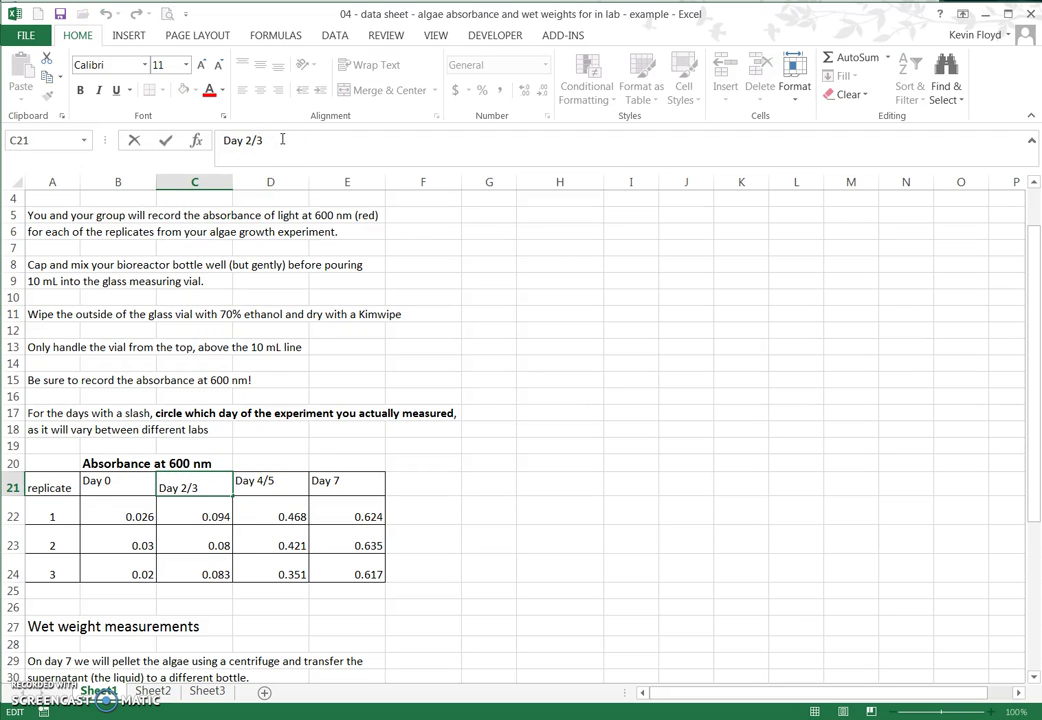
key(BackSpace)
key(BackSpace)
key(Return)
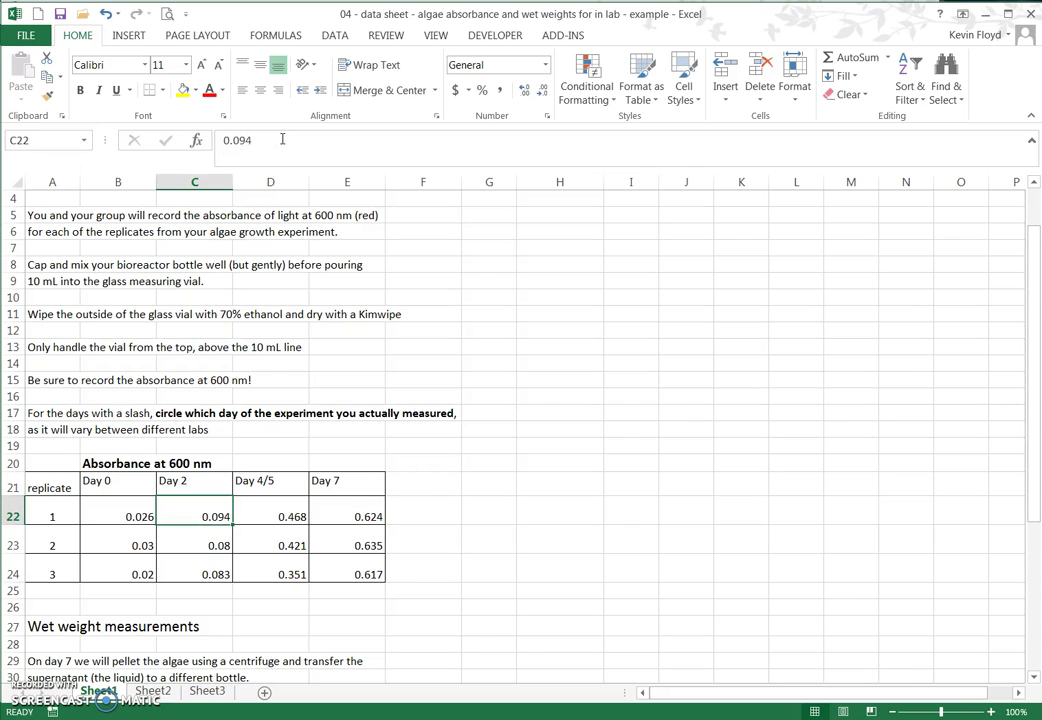
- Shorten the Day 4/5 heading in cell D21 of the absorbance table to Day 4
key(Right)
key(Up)
click(282, 140)
key(BackSpace)
key(BackSpace)
key(Return)
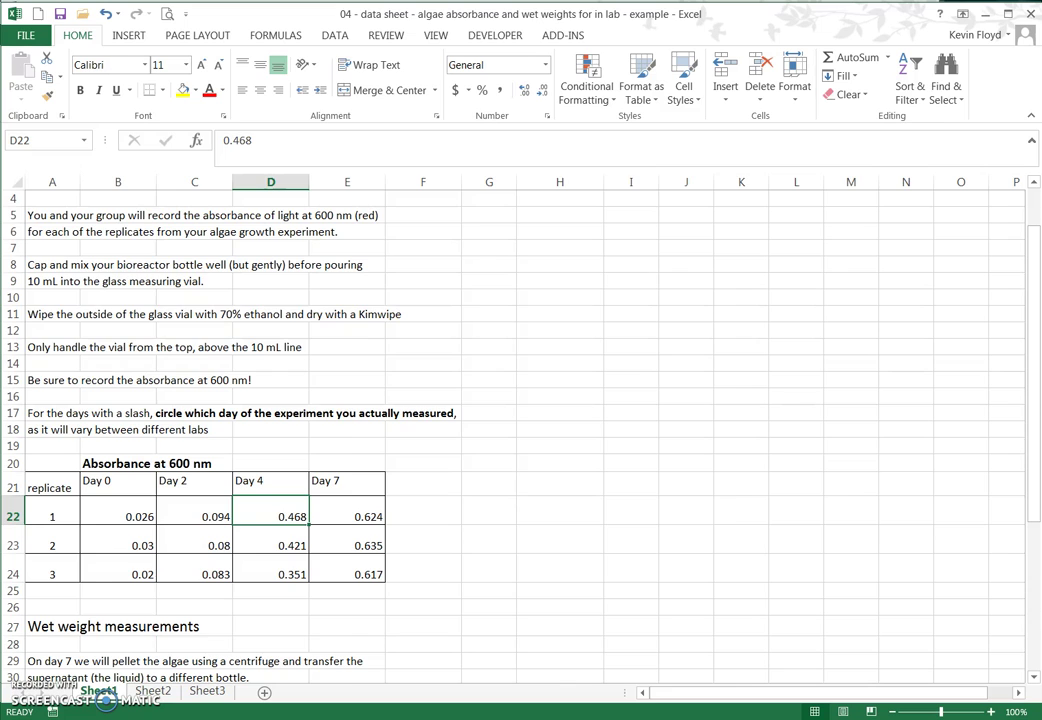
- Copy the absorbance readings in B22:E24 into the control treatment table of the blank calculations workbook, starting at cell B6
key(alt+Tab)
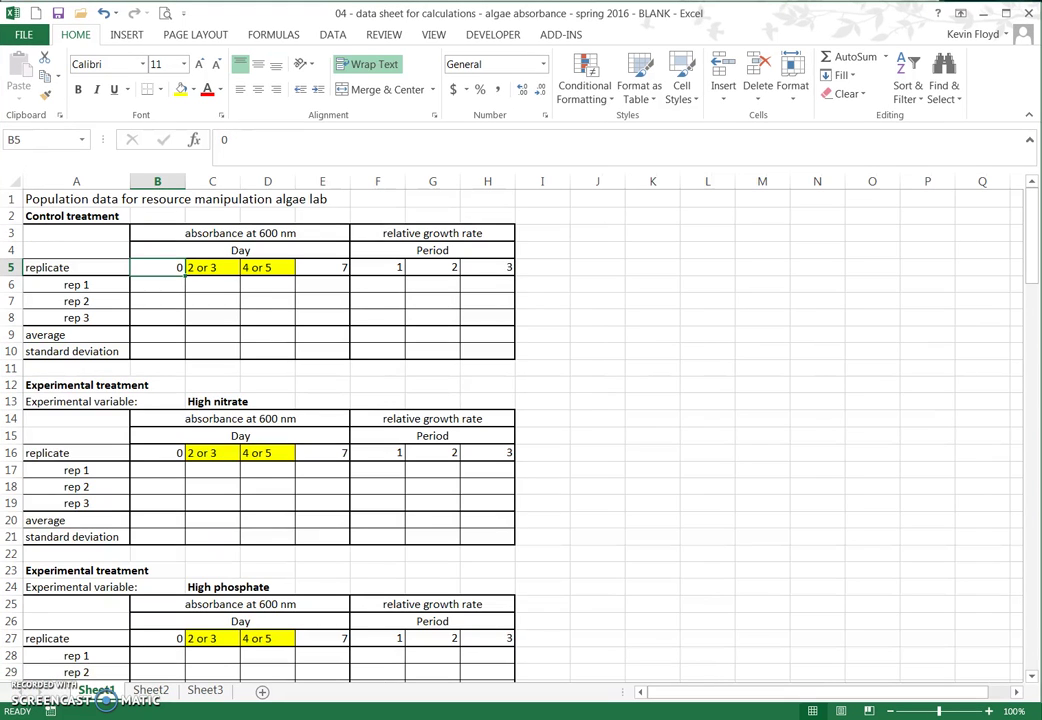
key(alt+Tab)
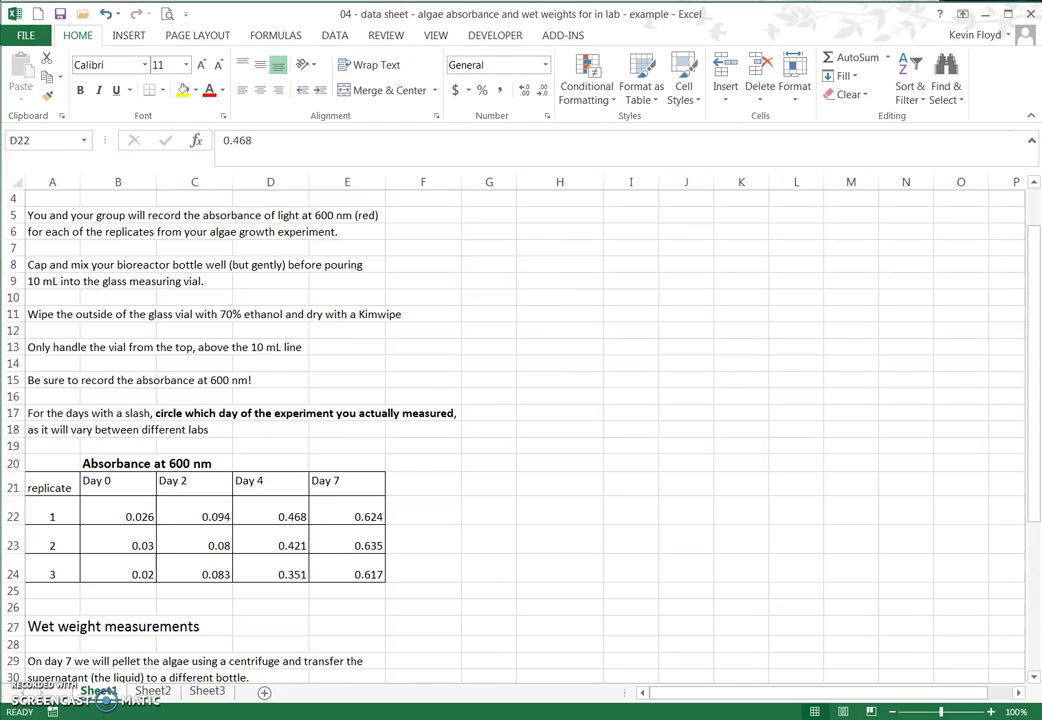
drag(110, 516, 338, 556)
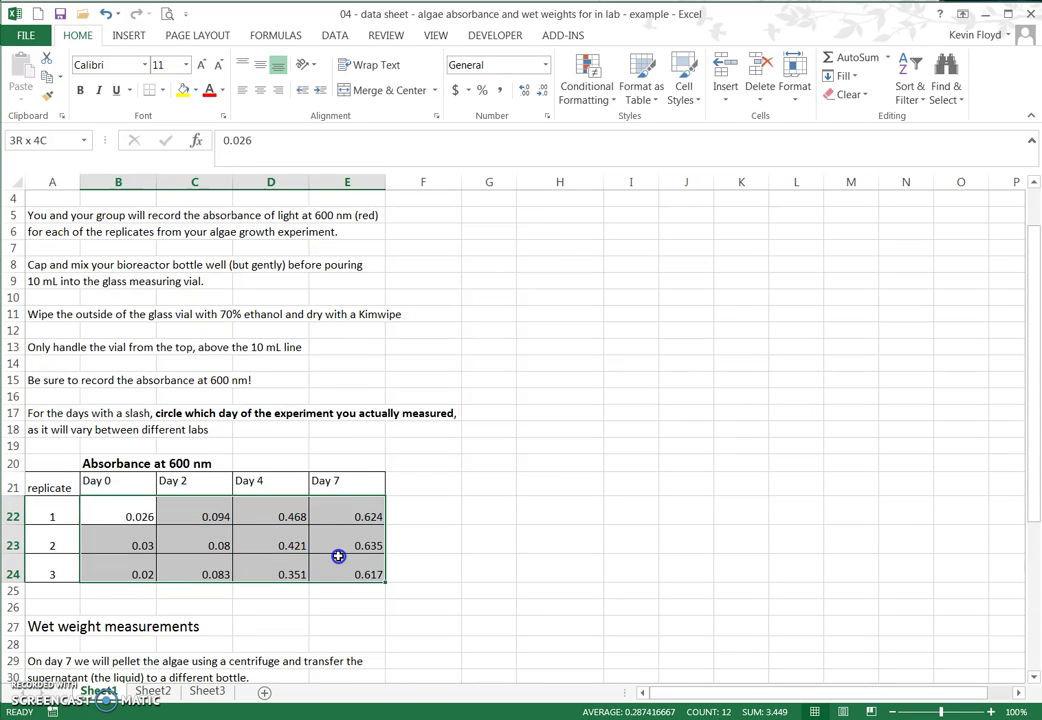
key(ctrl+c)
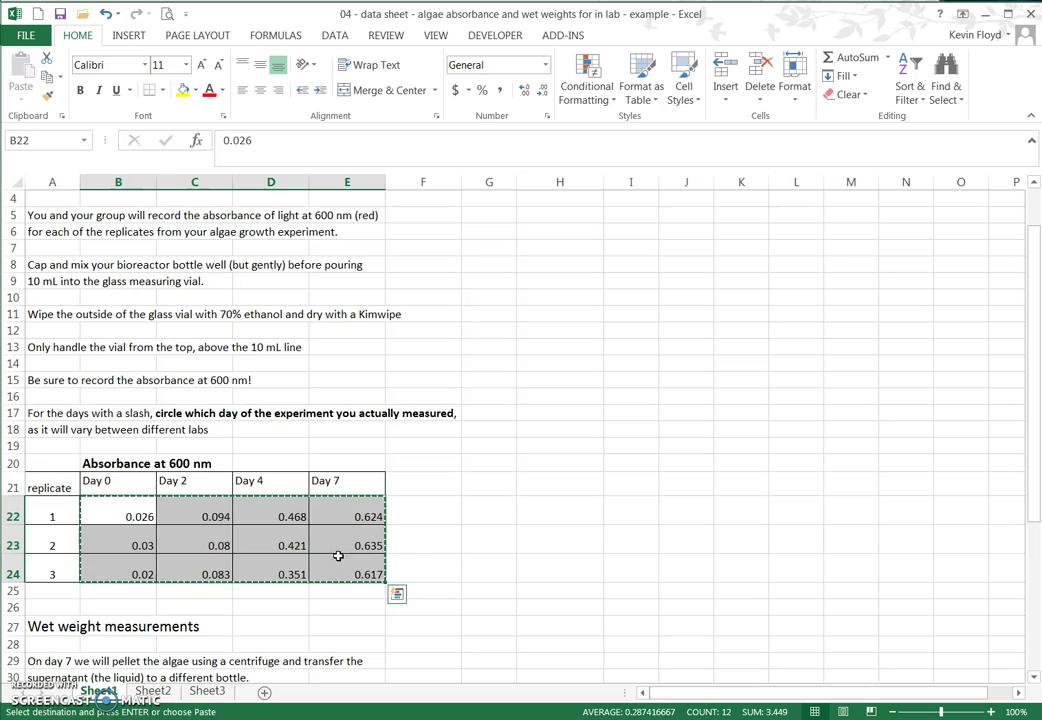
key(alt+Tab)
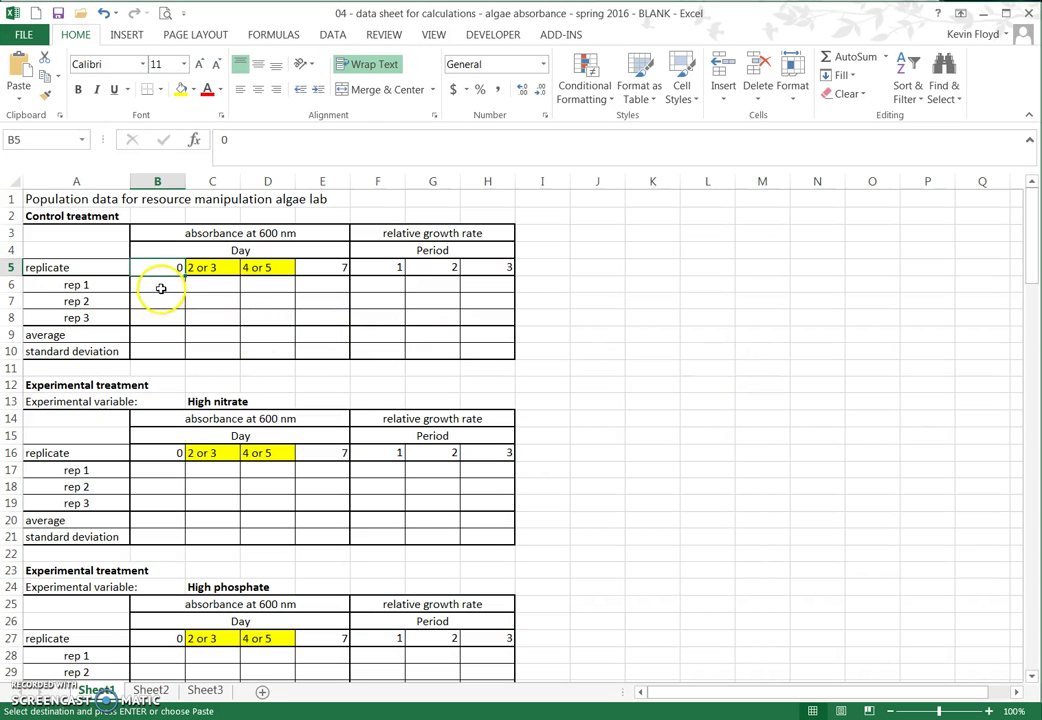
click(161, 288)
key(ctrl+v)
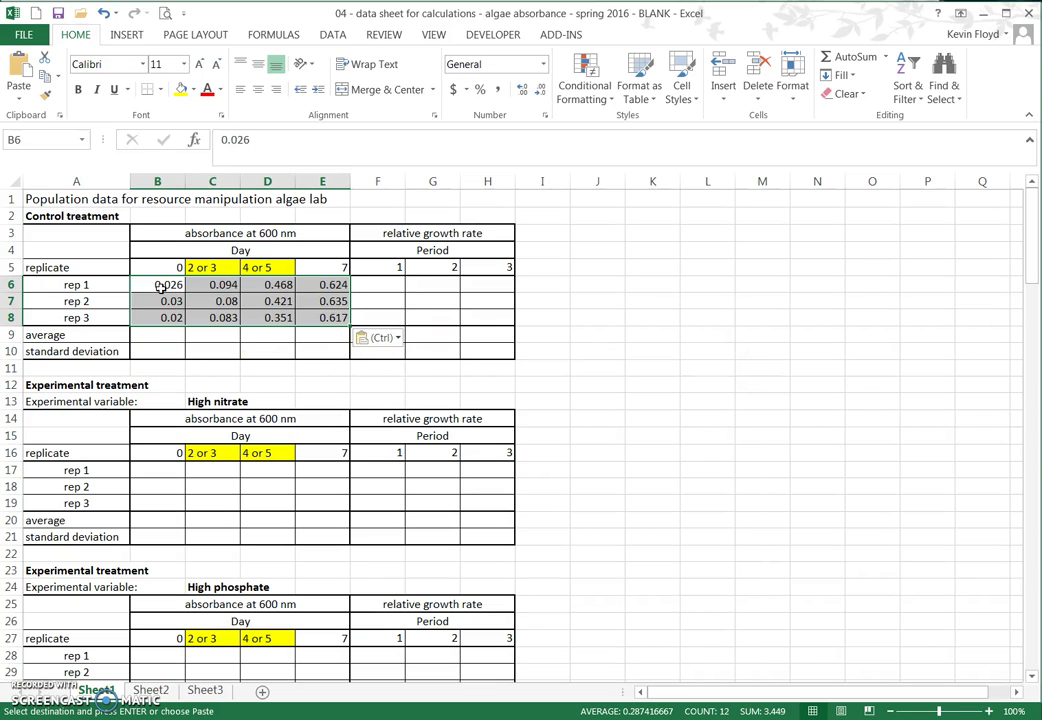
- Set the two highlighted day headings of the control treatment table to 2 in C5 and 4 in D5
click(215, 268)
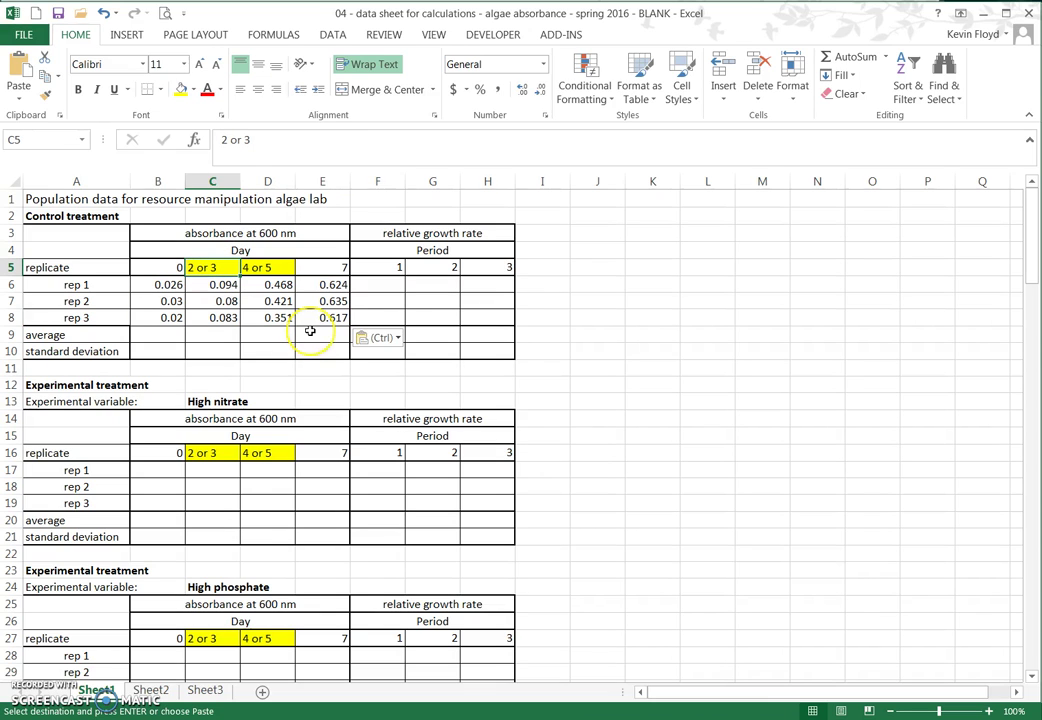
text(2)
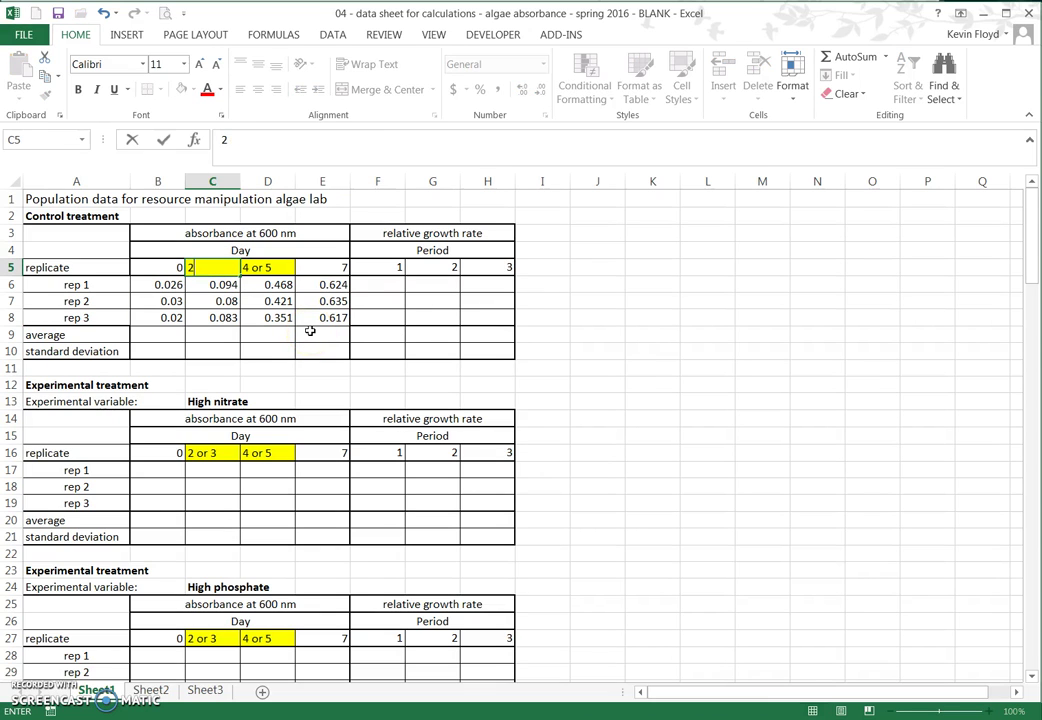
key(Tab)
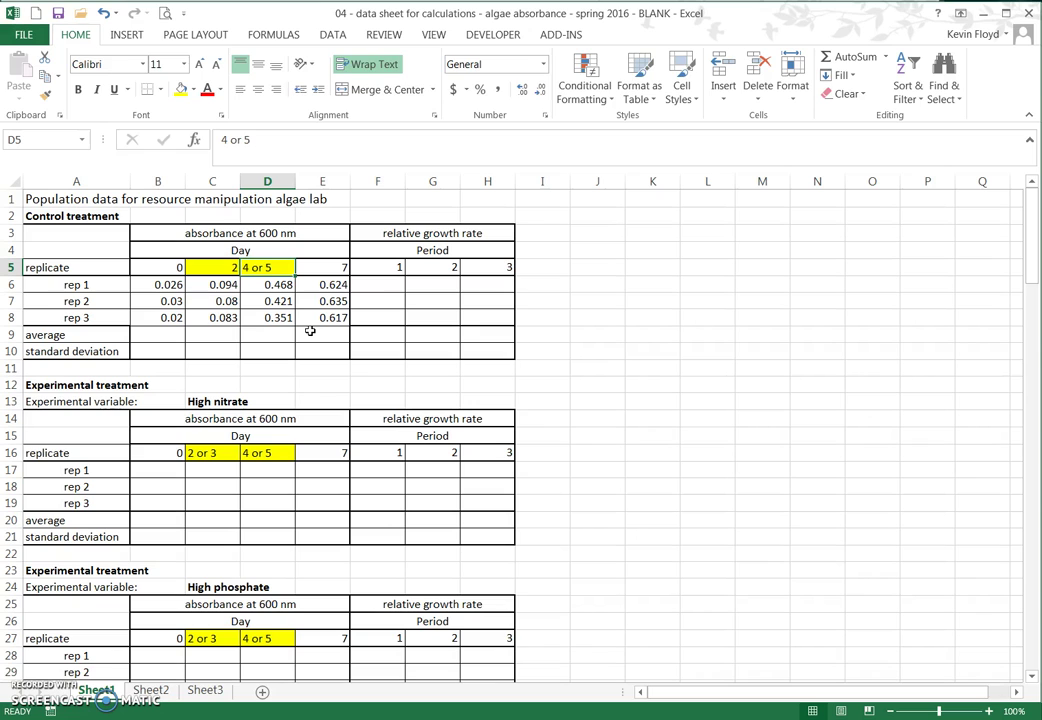
text(4)
key(Return)
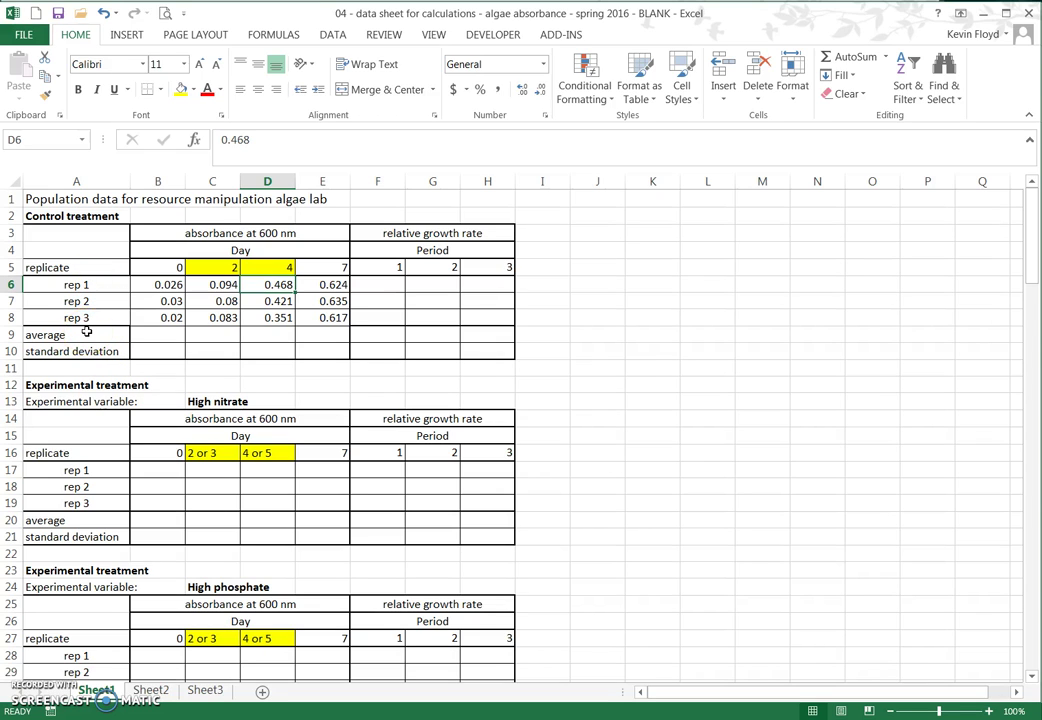
- Calculate the control treatment's day 0 average in cell B9 with the AVERAGE function over B6:B8
click(162, 335)
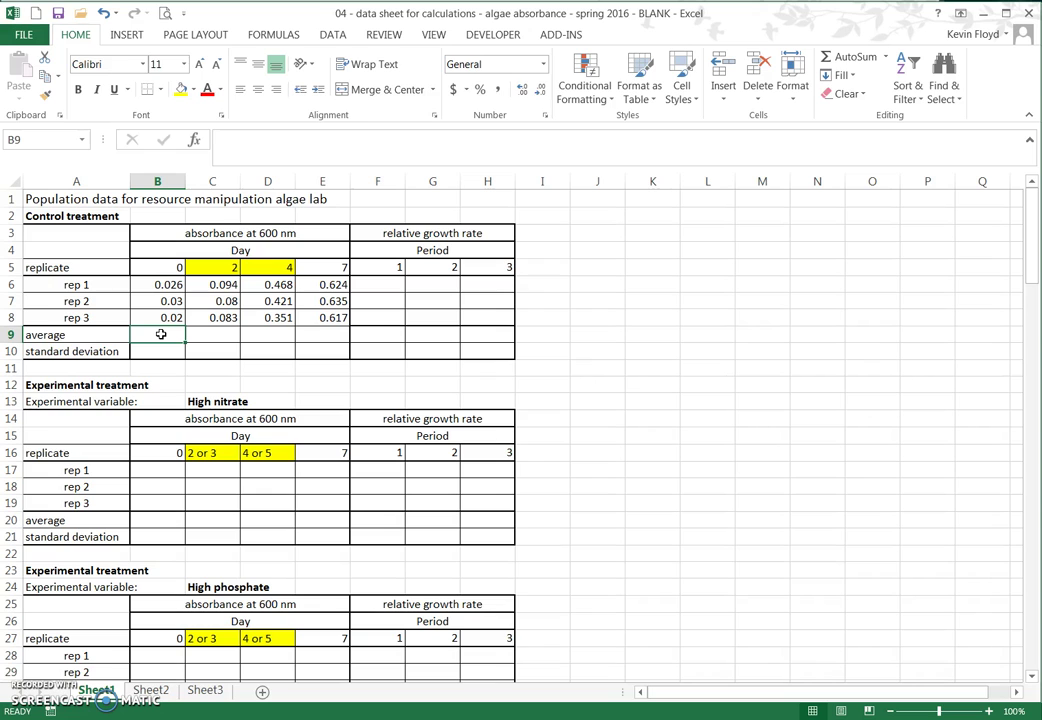
text(=a)
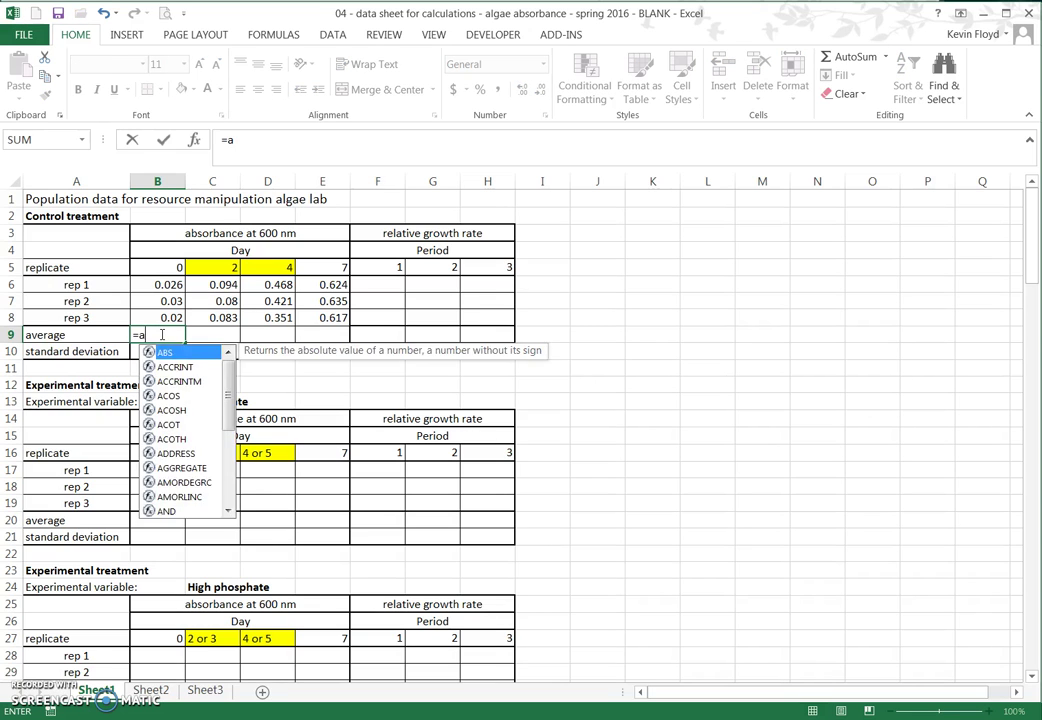
text(verage)
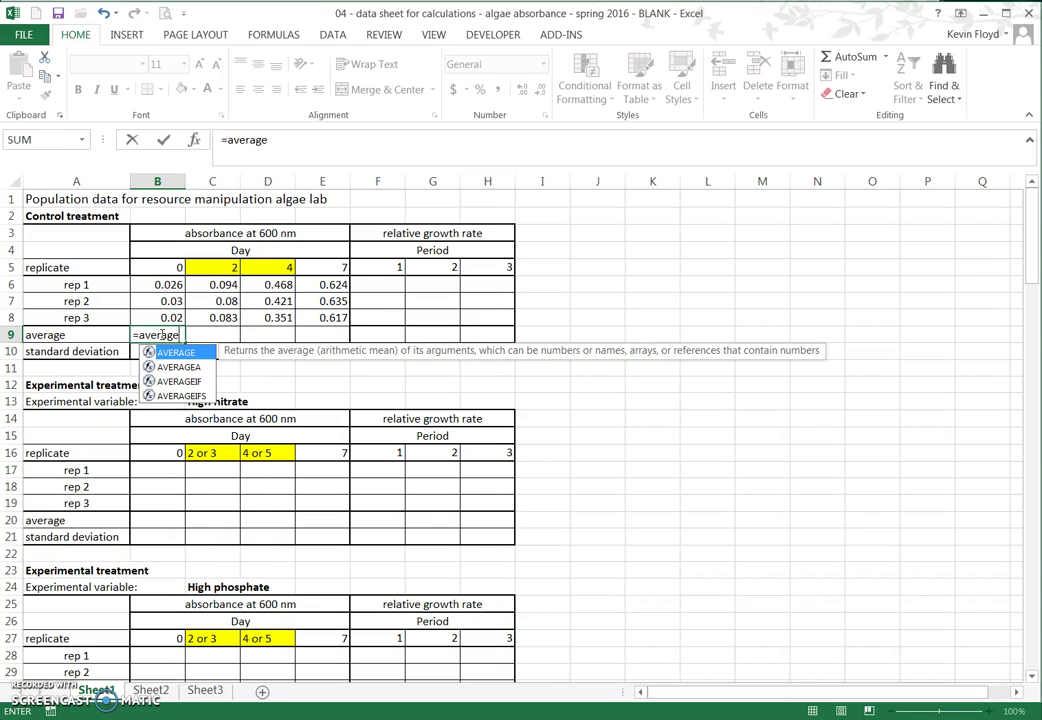
text(()
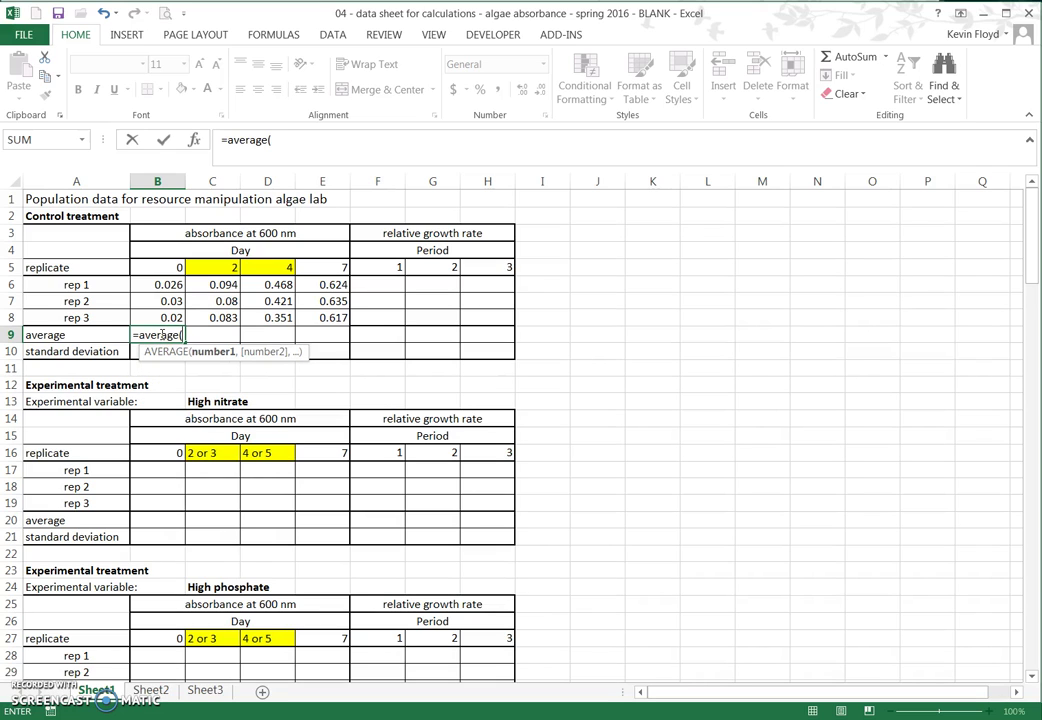
drag(150, 284, 165, 317)
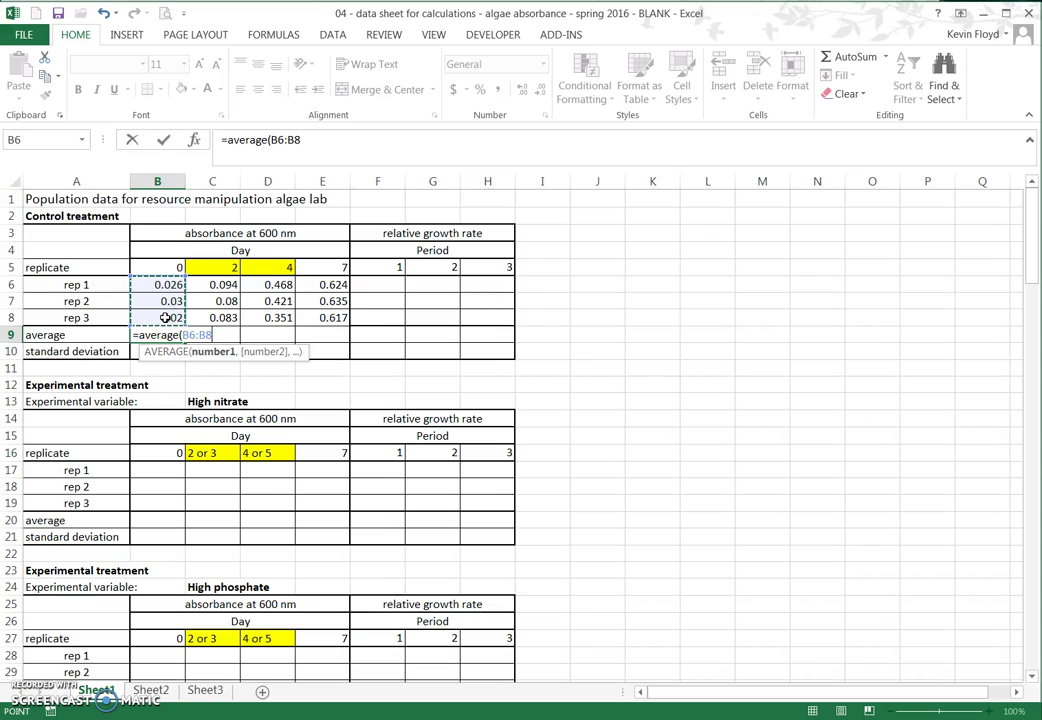
key(Return)
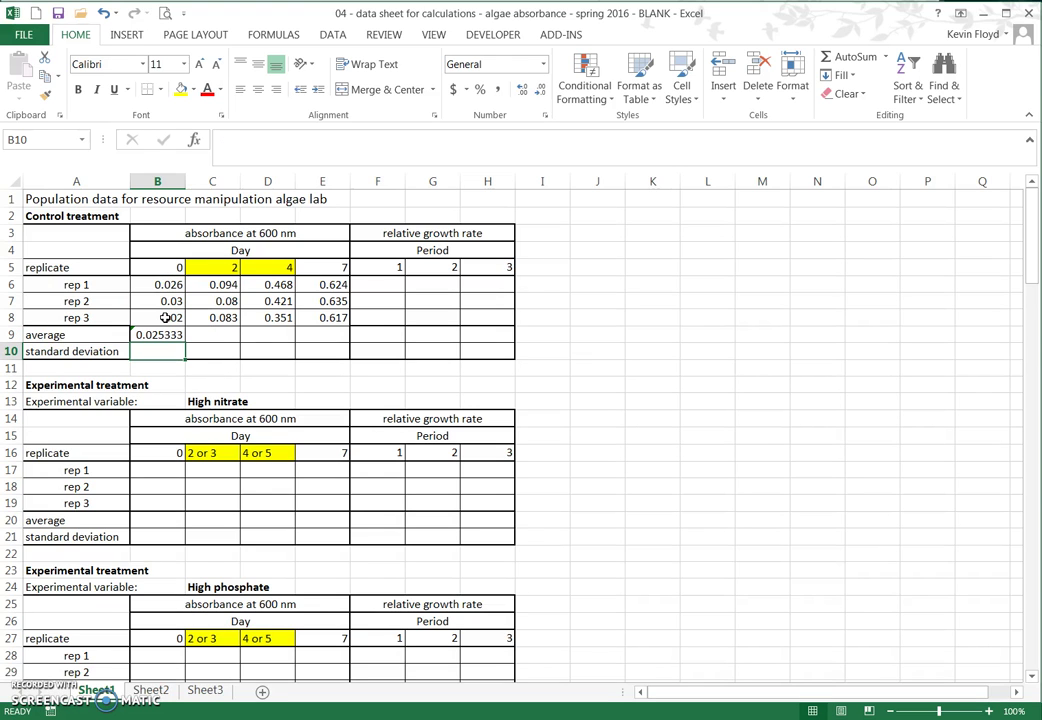
- Calculate the control treatment's day 0 standard deviation in cell B10 with the STDEV function over the three replicates
text(=)
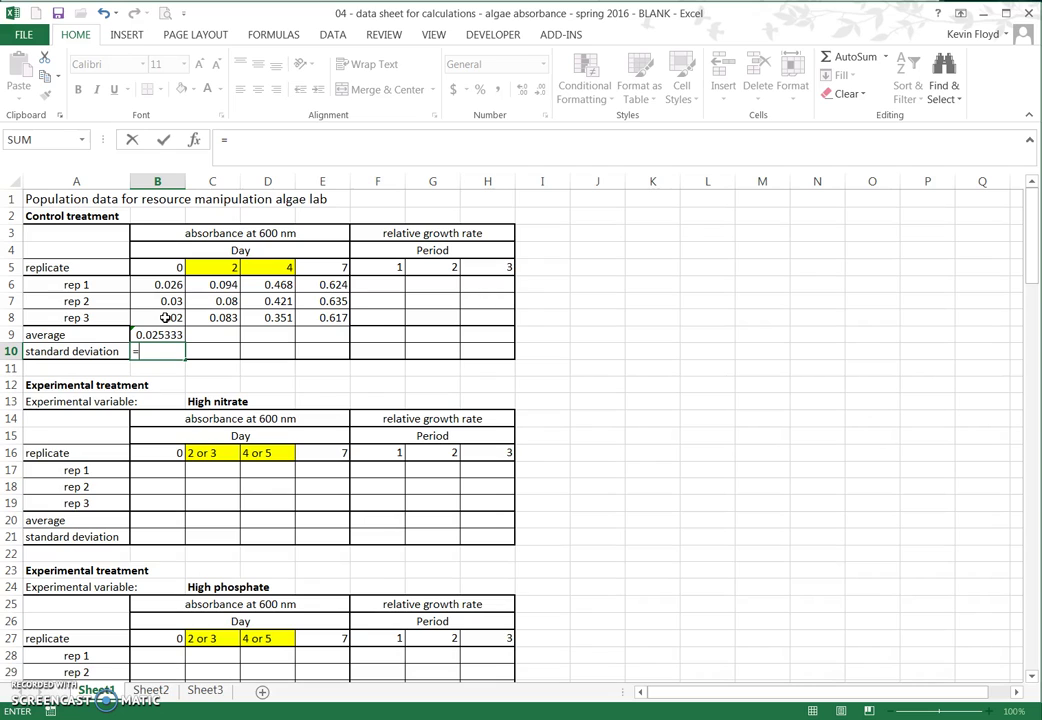
text(st)
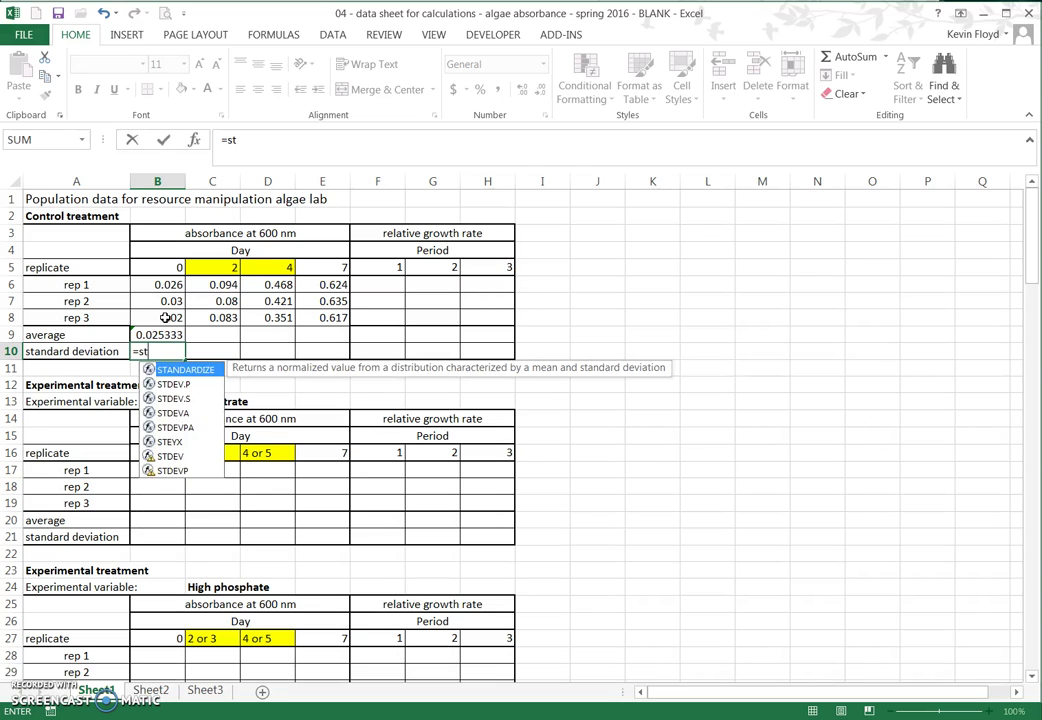
text(dev()
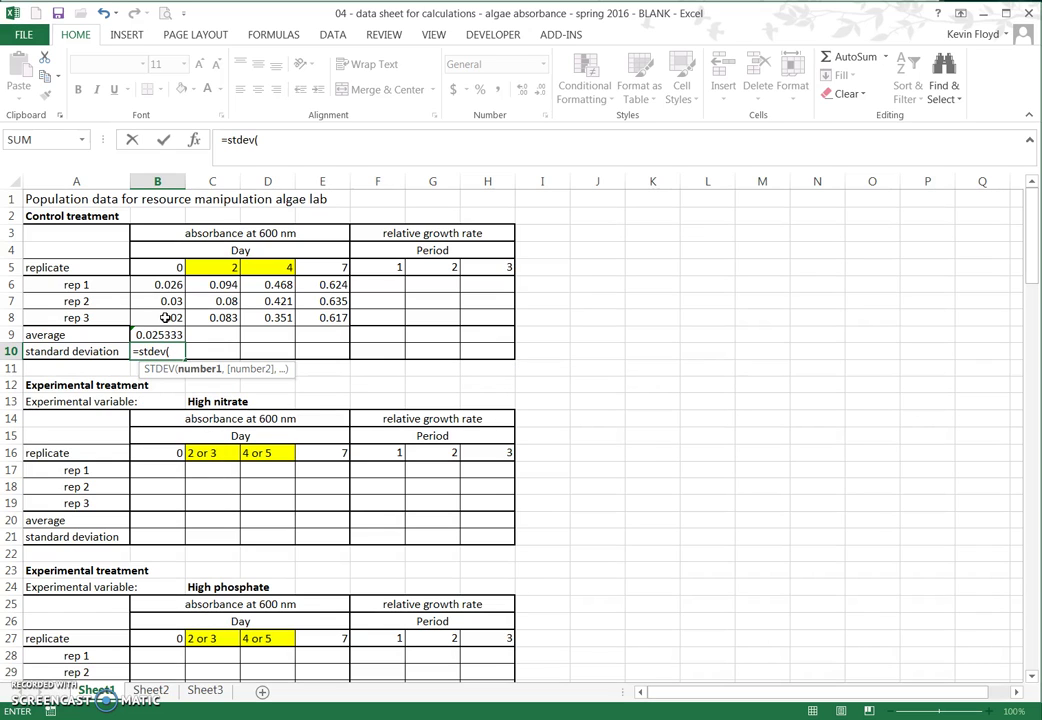
drag(167, 285, 170, 314)
key(Return)
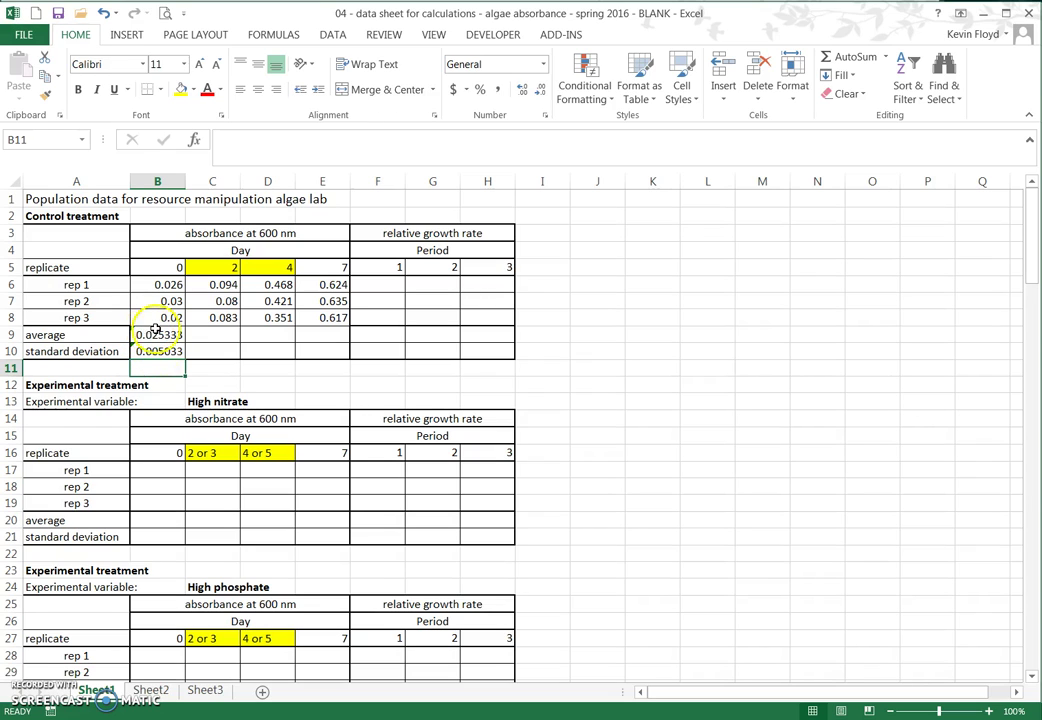
- Copy the average and standard deviation formulas from B9:B10 across to columns C through E for the remaining days
drag(160, 334, 157, 345)
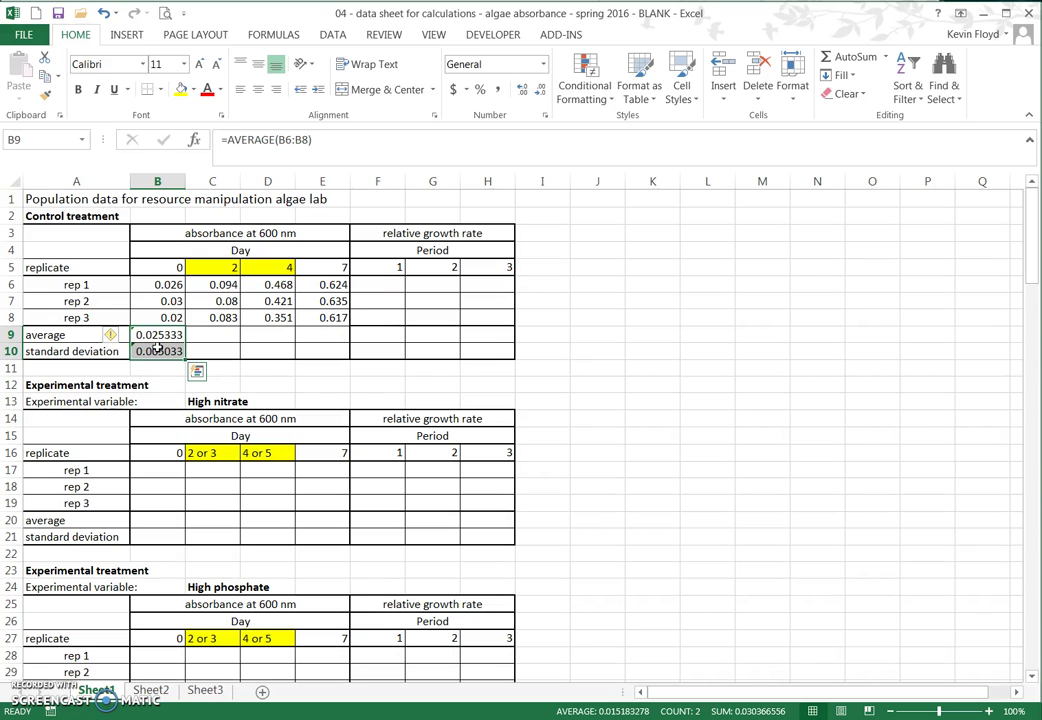
key(ctrl+c)
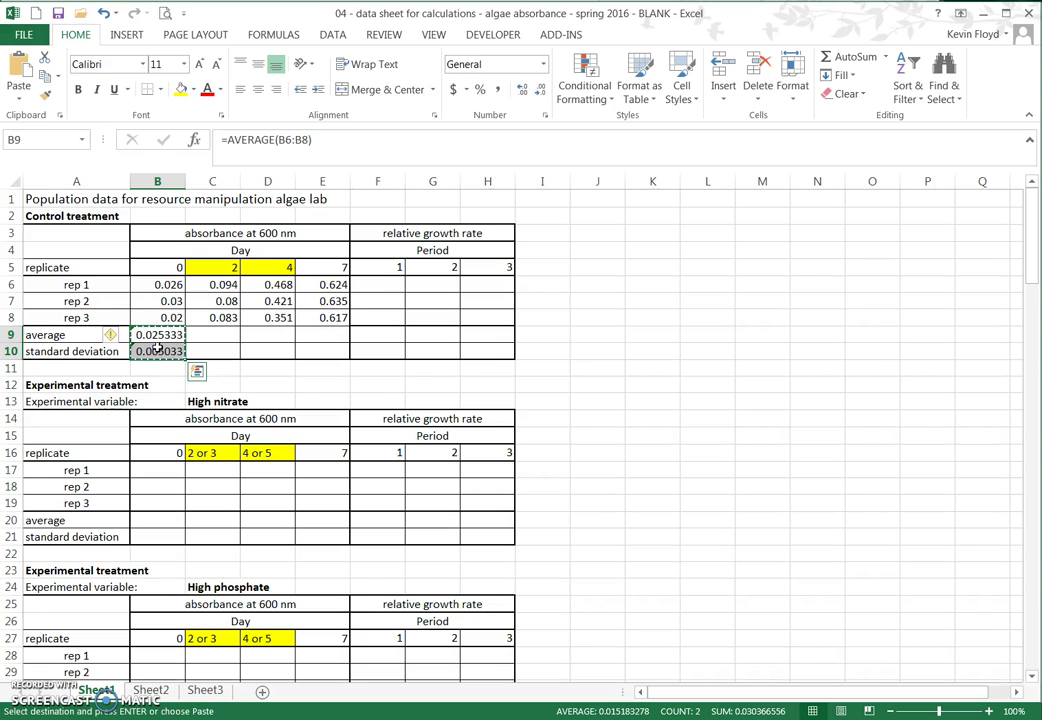
drag(198, 336, 307, 332)
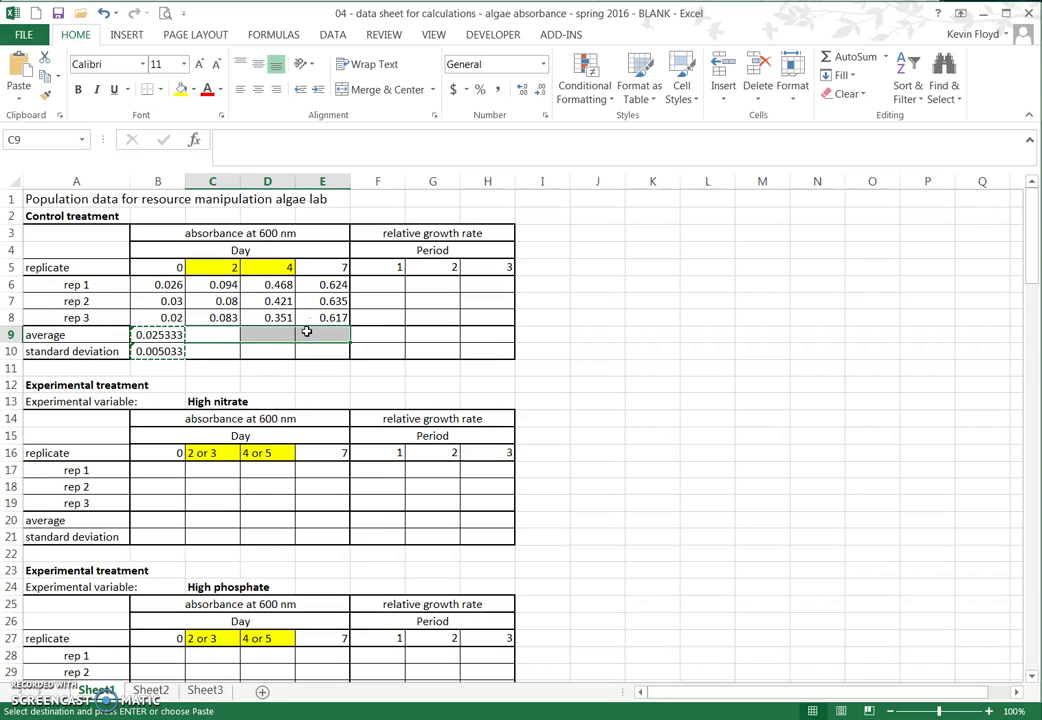
key(ctrl+v)
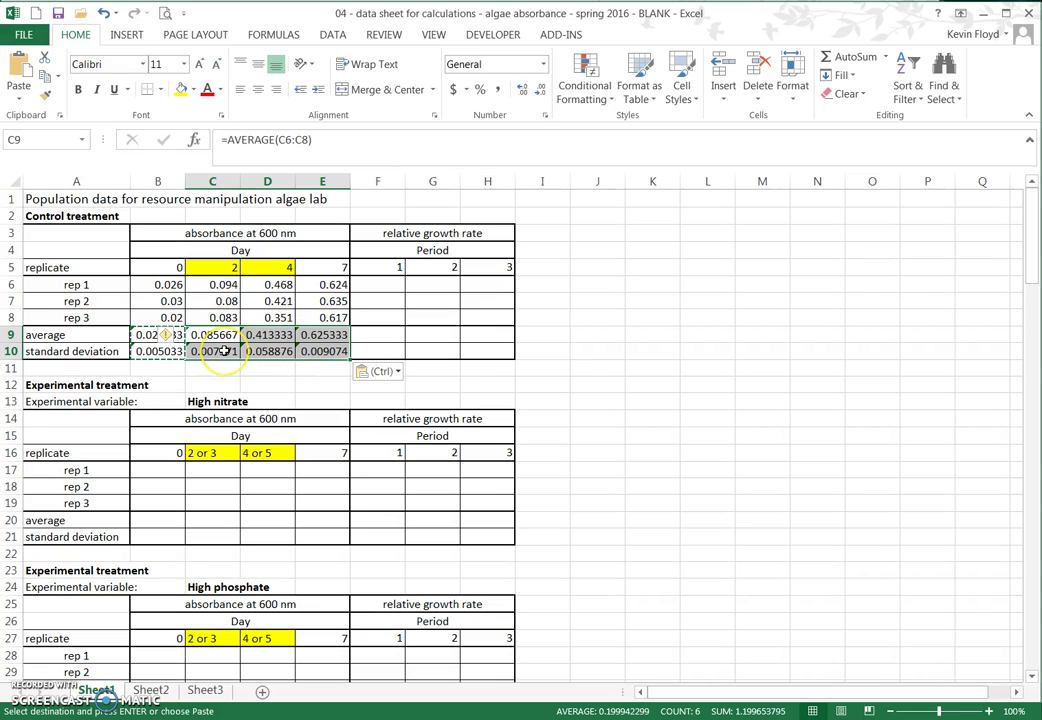
click(172, 338)
mouse_move(173, 341)
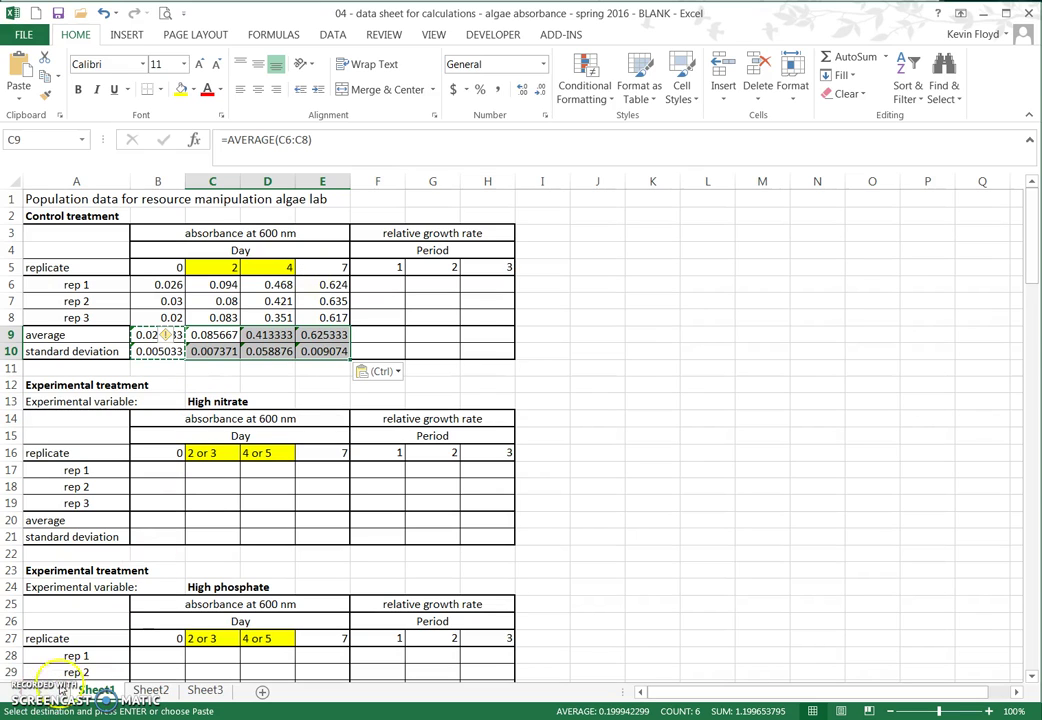
- Select the period 1 growth rate cell F6 for rep 1 and consult the growth rate formula in the Word lab instructions
click(372, 285)
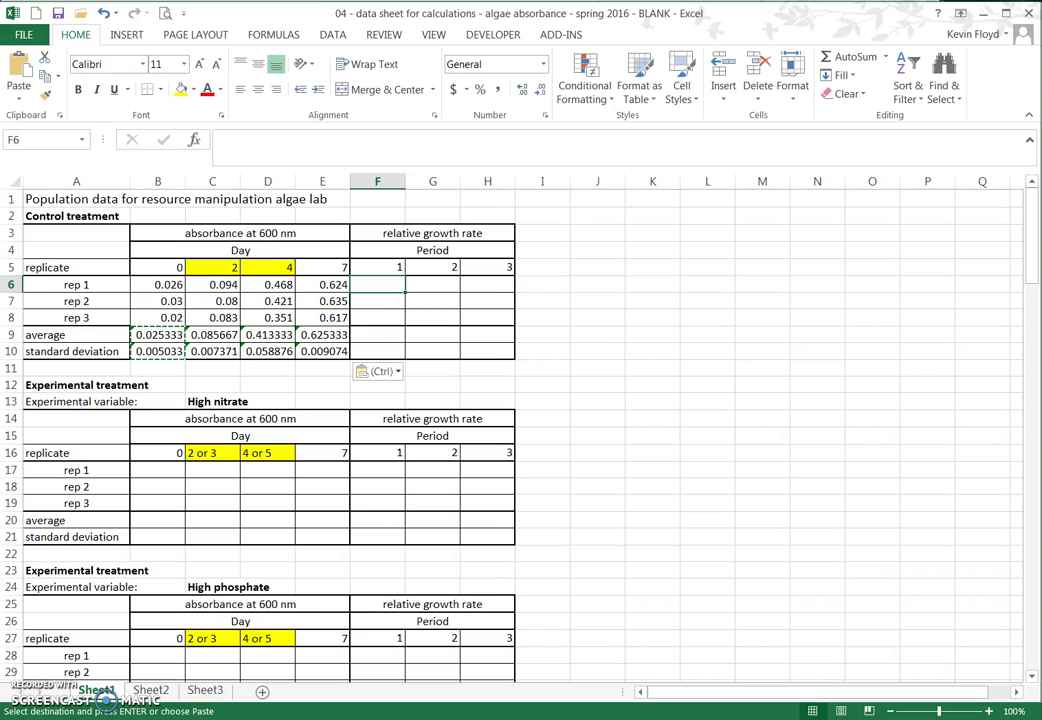
key(alt+Tab)
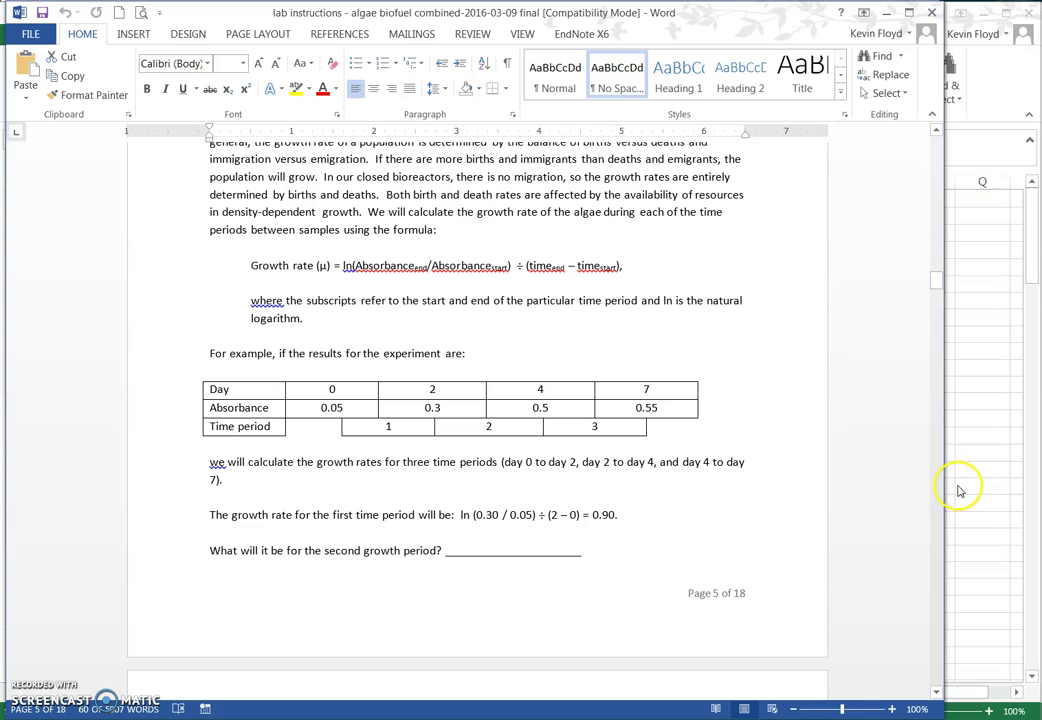
- Study the growth rate formula line in the lab instructions and return to the Excel absorbance data sheet
drag(251, 268, 633, 268)
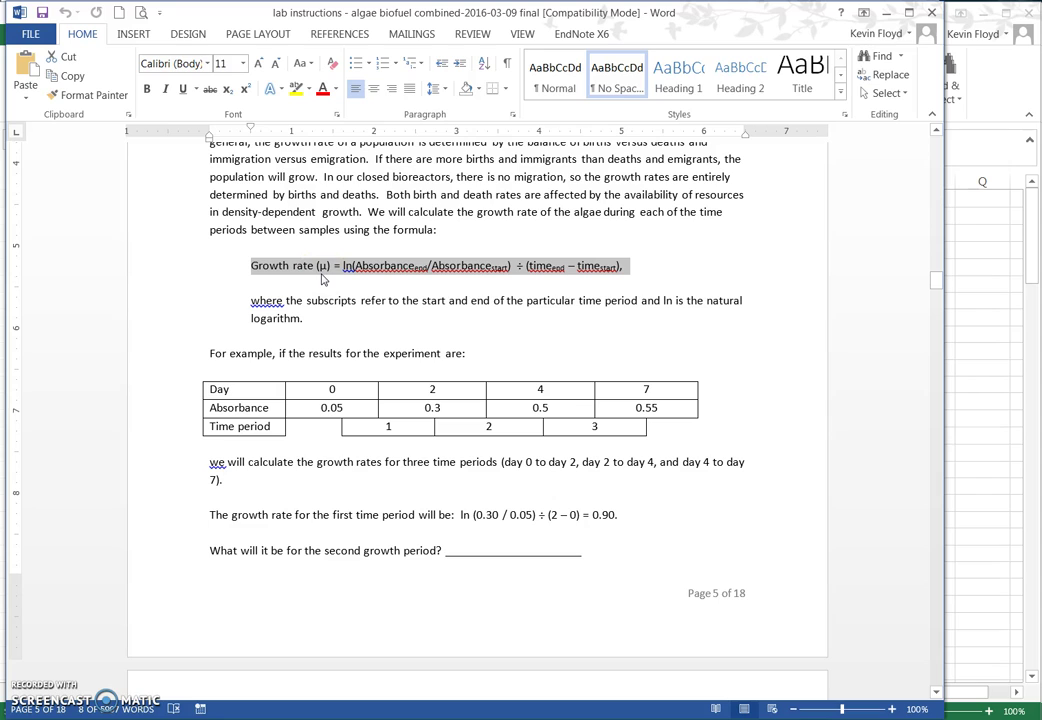
click(362, 270)
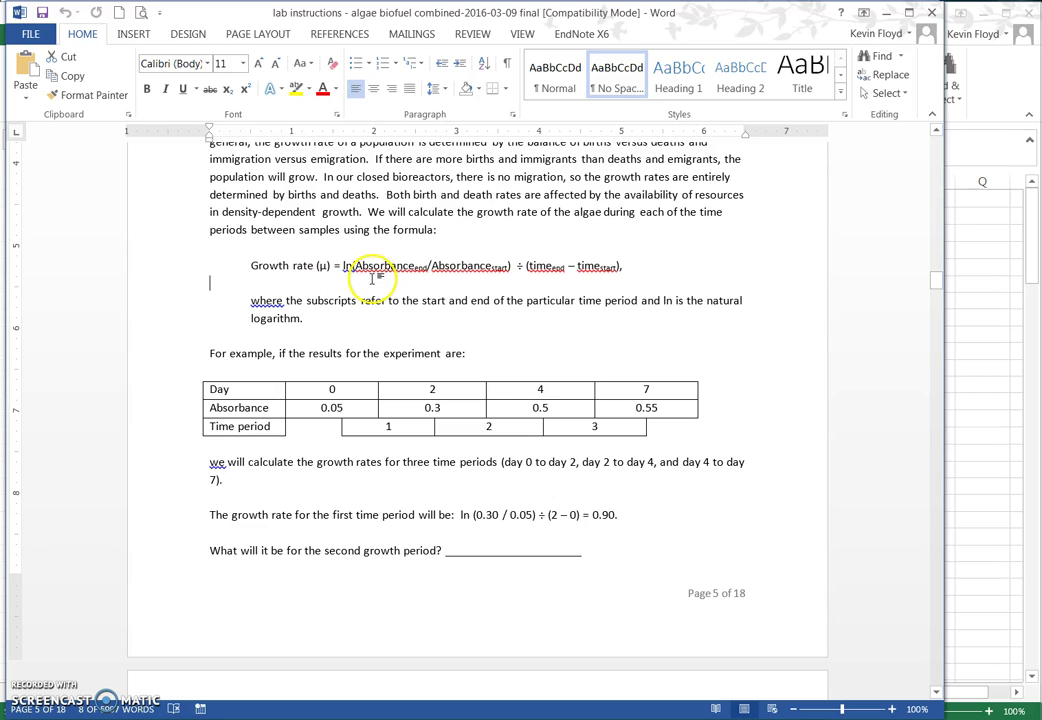
key(Down)
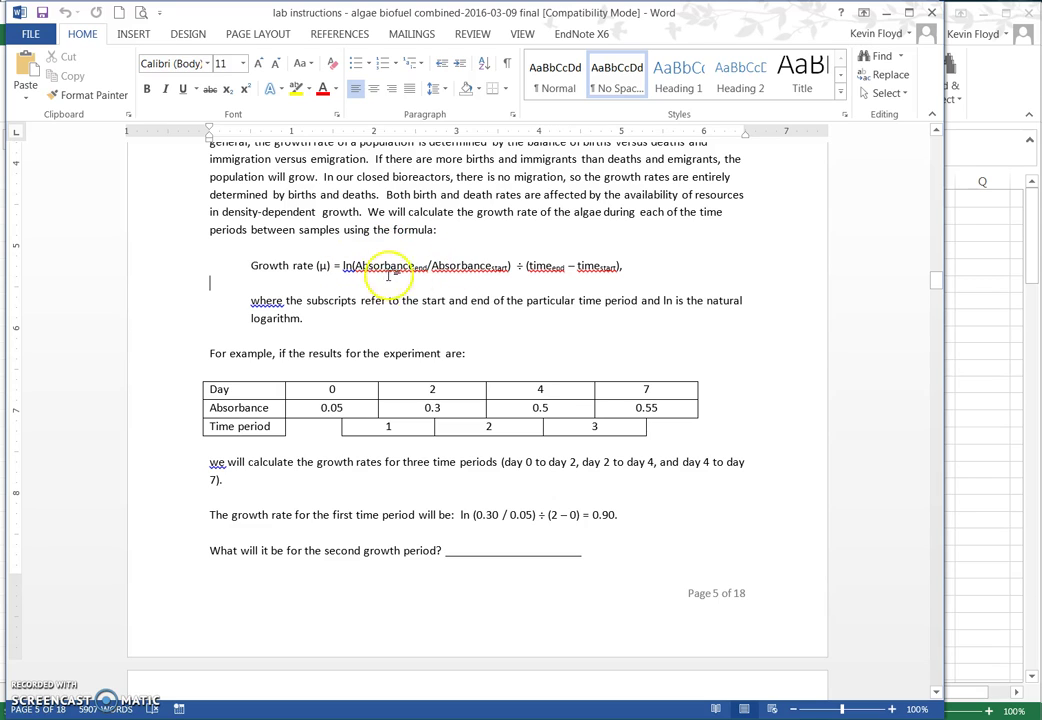
click(545, 265)
key(BackSpace)
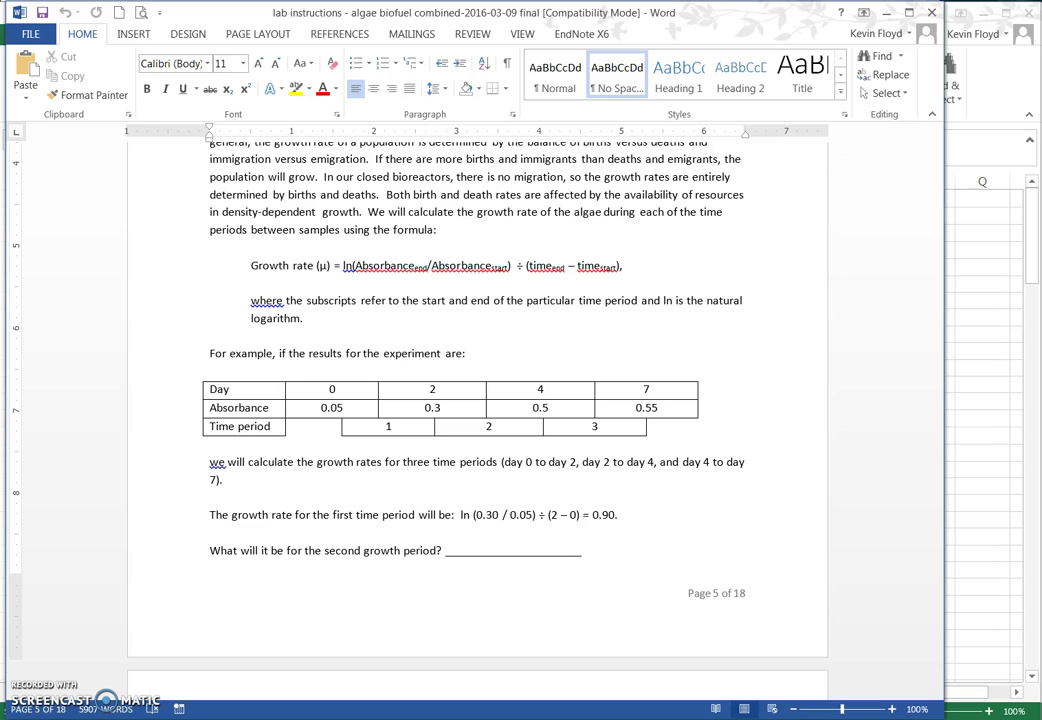
key(alt+Tab)
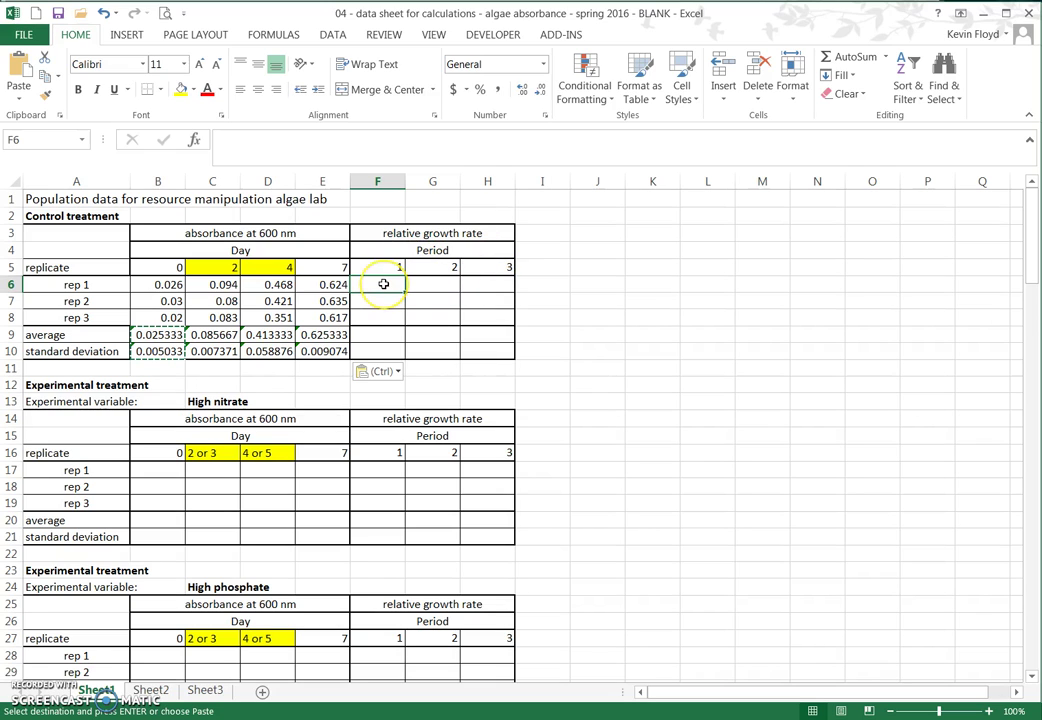
- Calculate rep 1's period 1 relative growth rate in cell F6 with the formula =(LN(C6/B6))/2
click(214, 266)
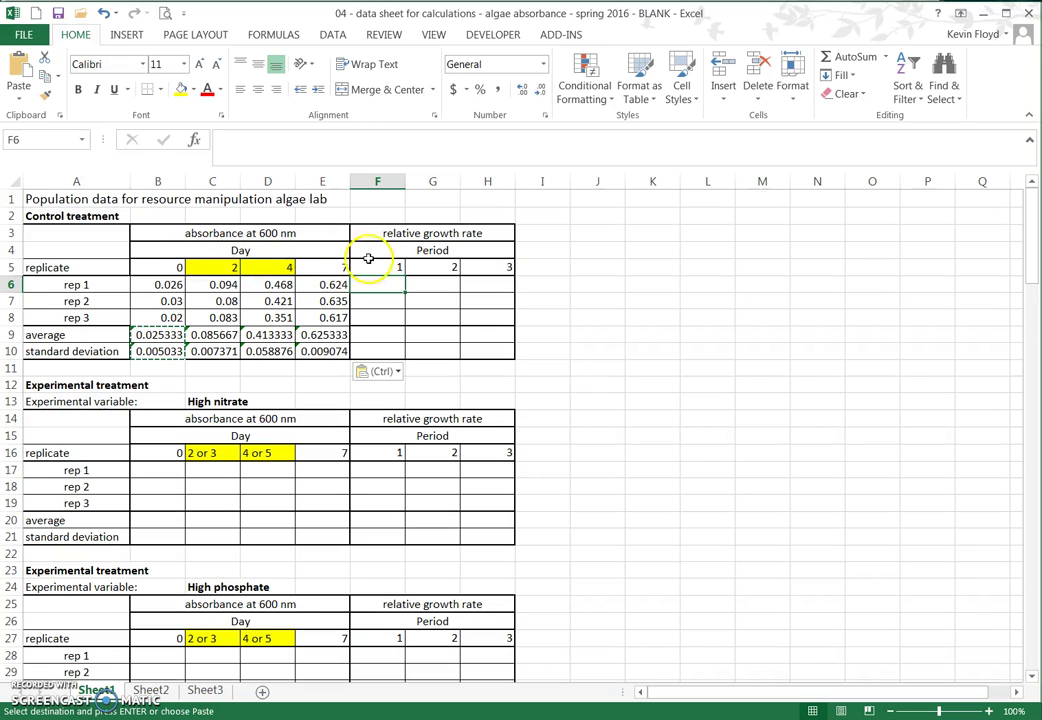
click(387, 284)
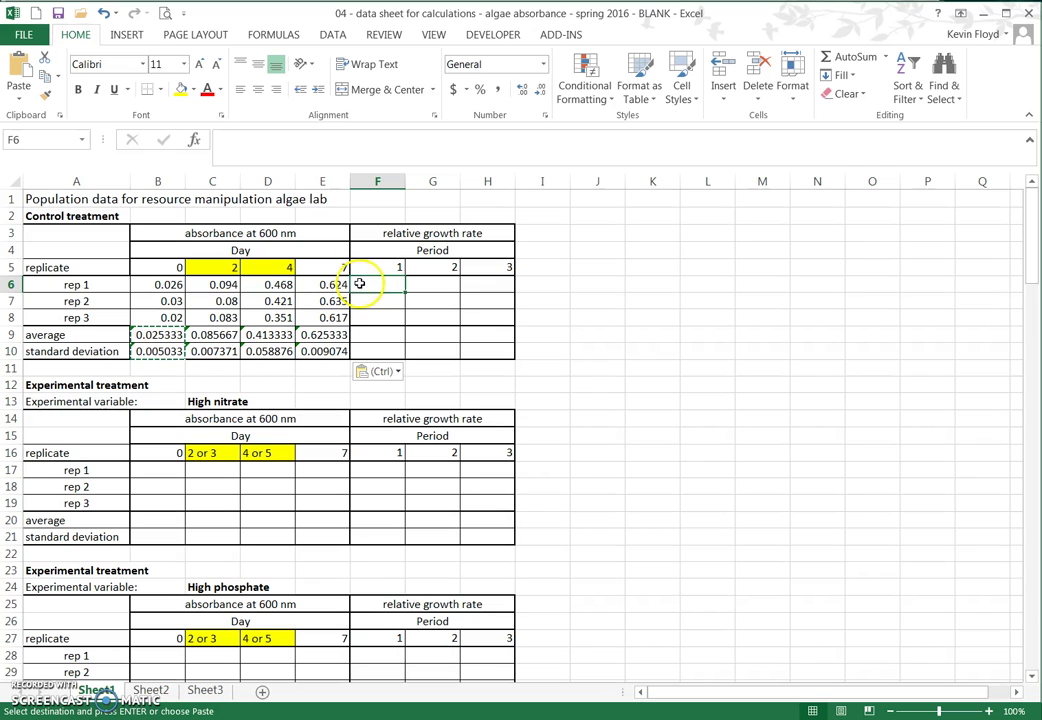
click(369, 283)
text(=)
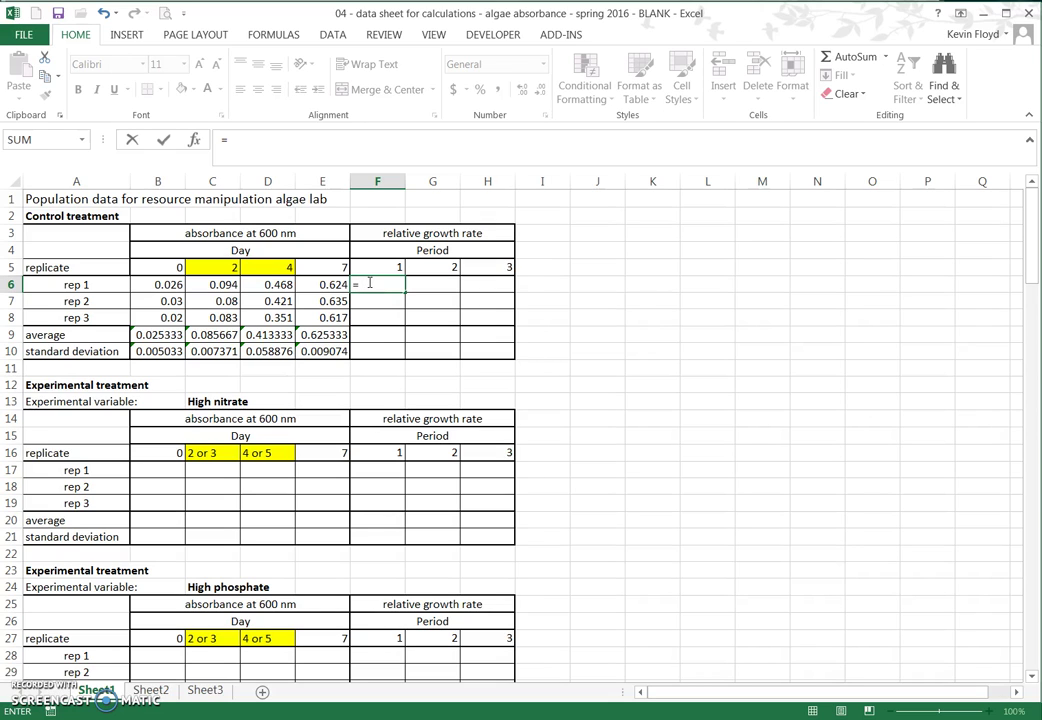
text((ln)
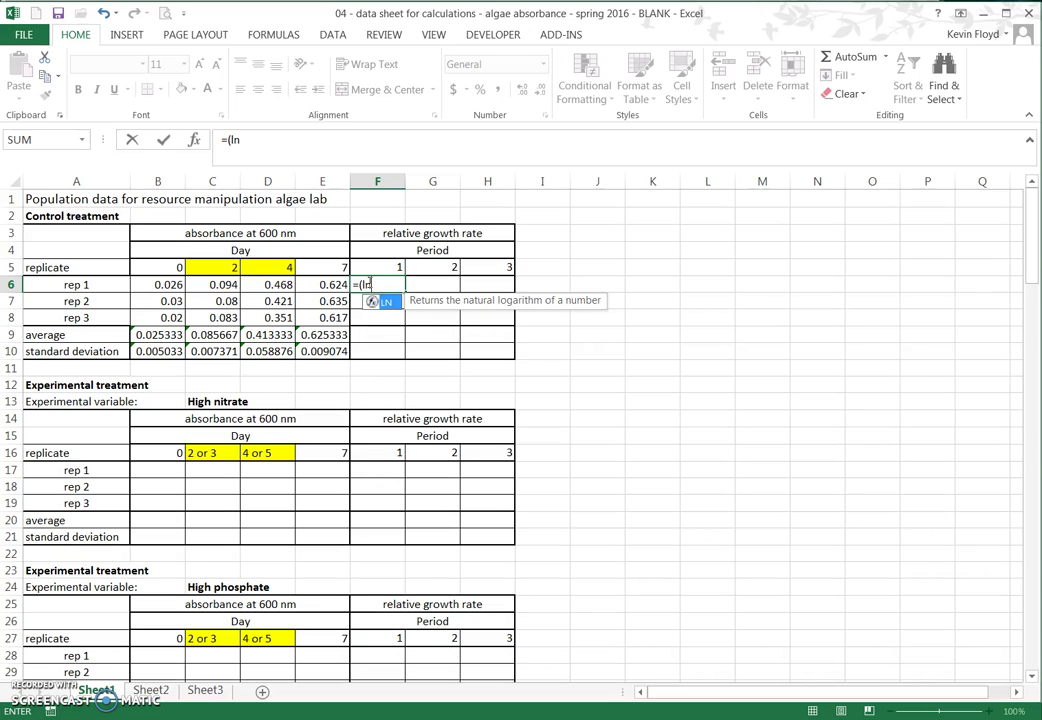
text(()
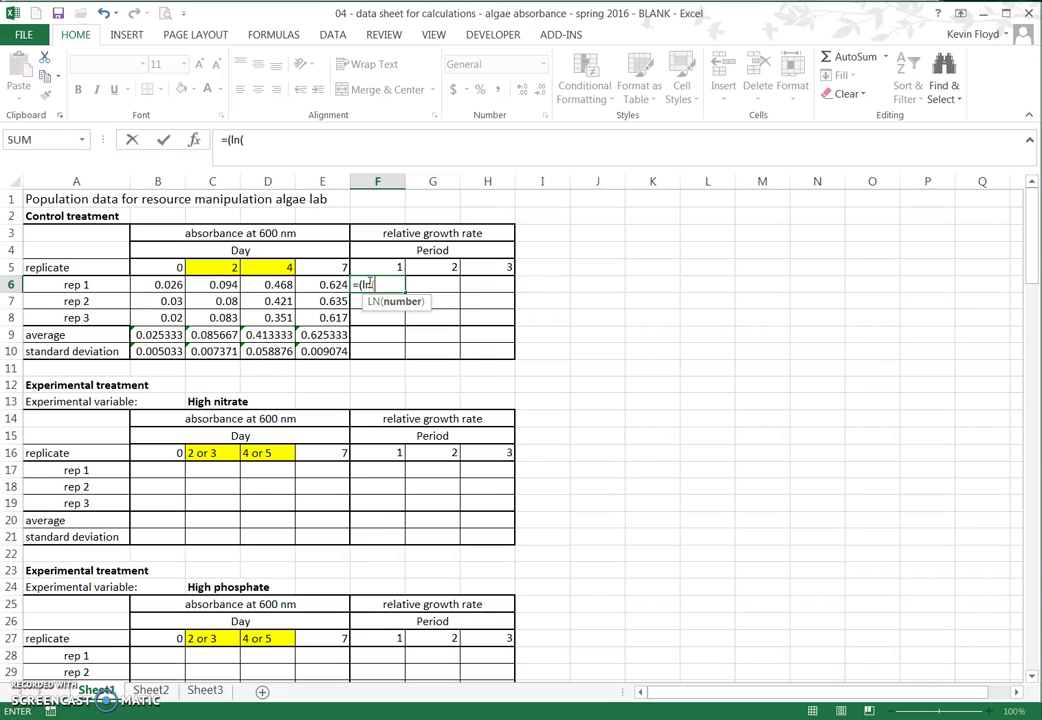
click(196, 285)
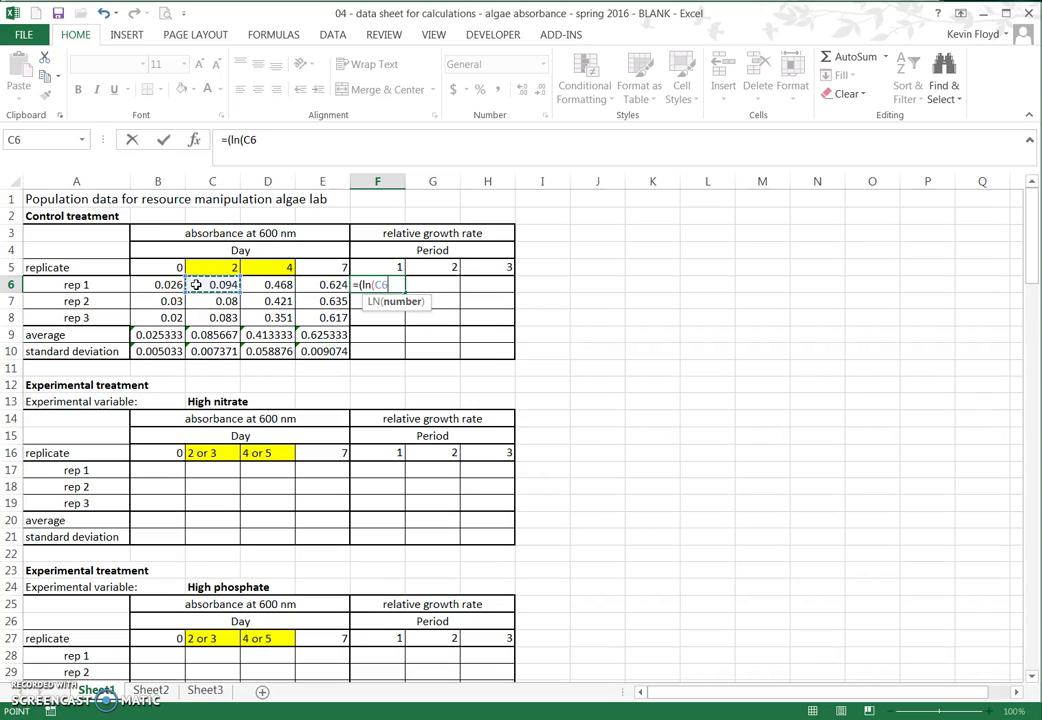
text(/)
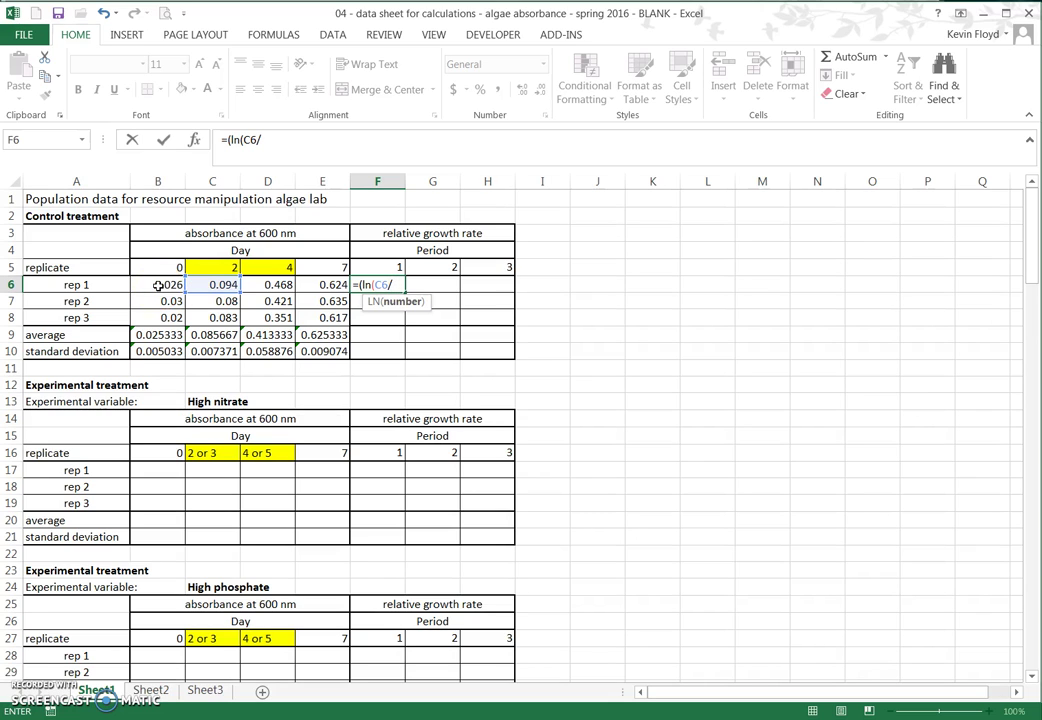
click(157, 286)
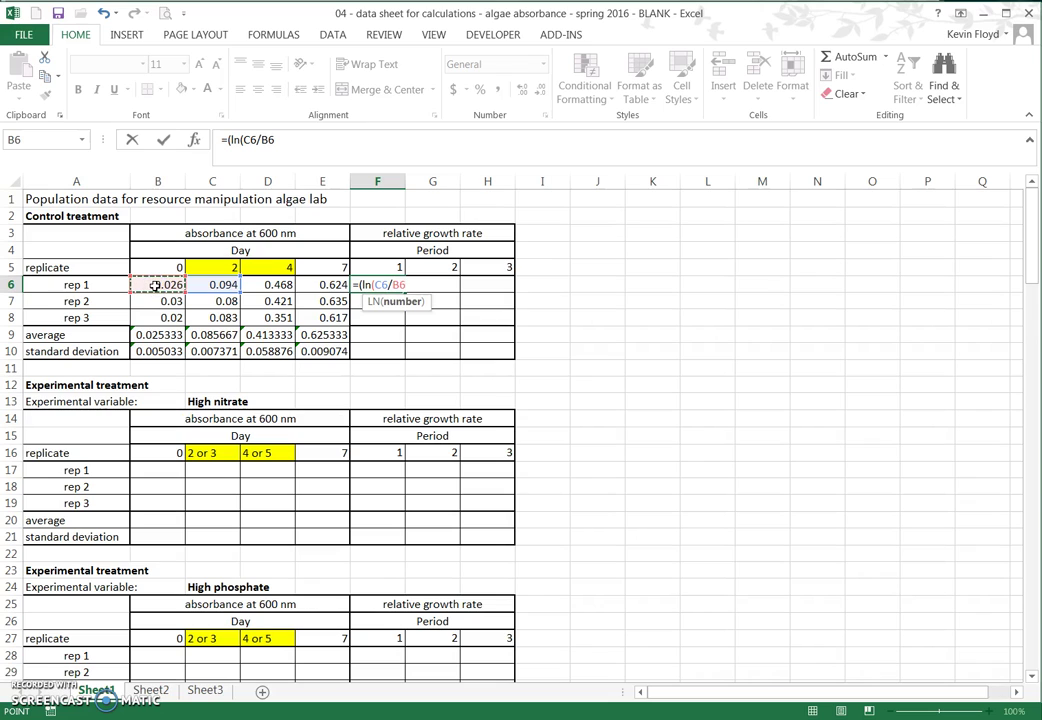
text())
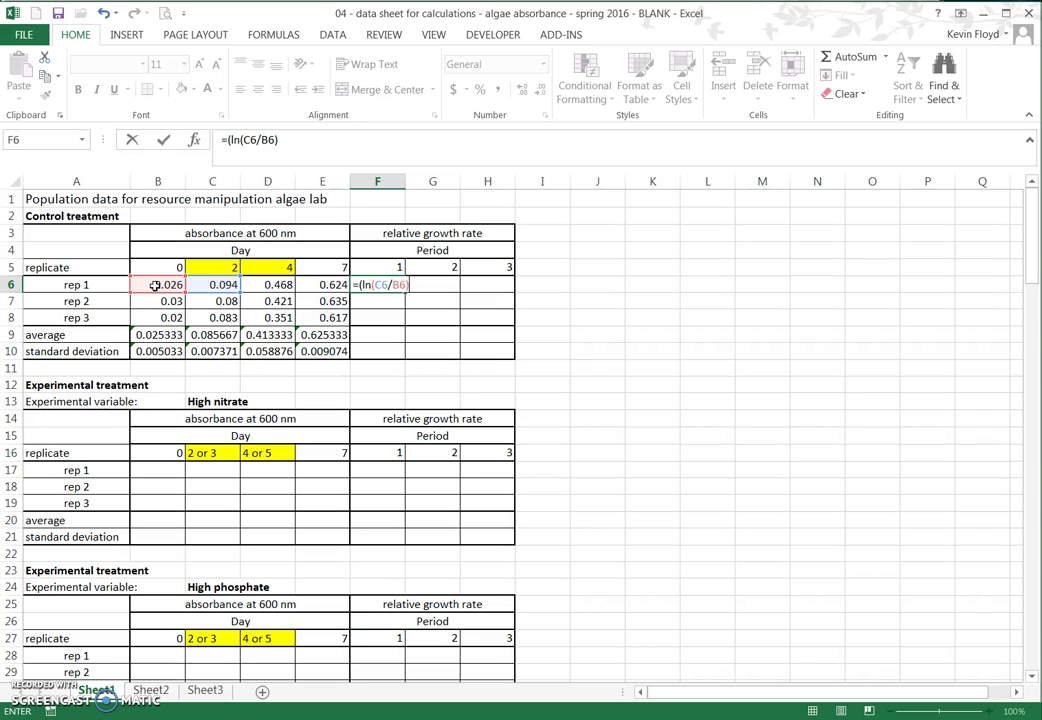
text()/)
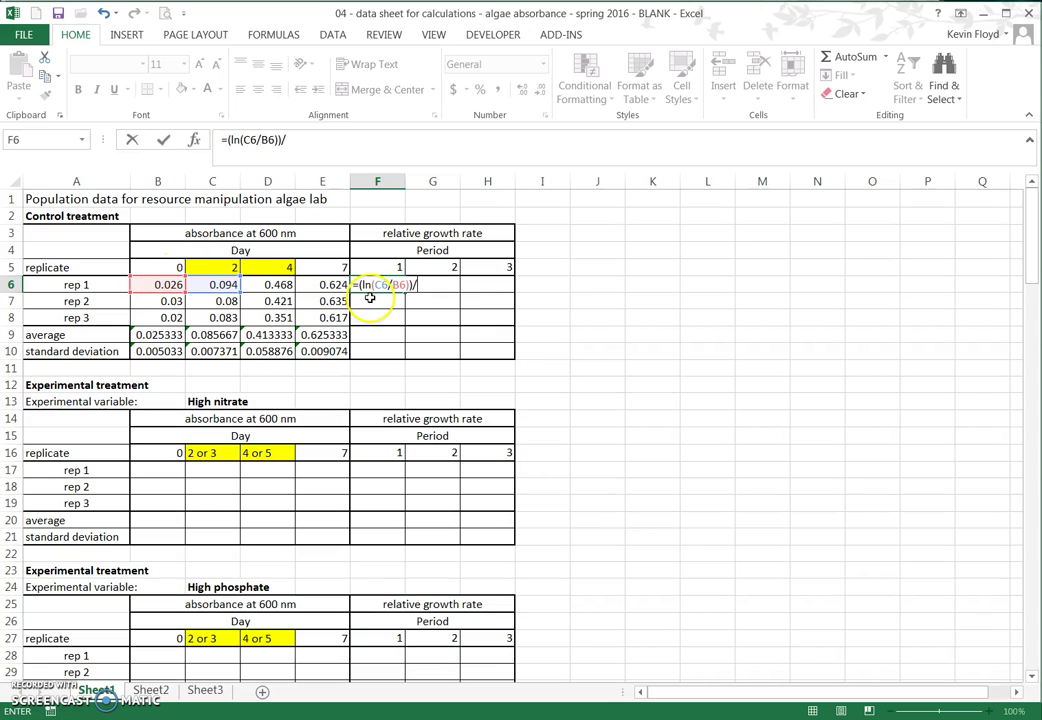
text(2)
key(Return)
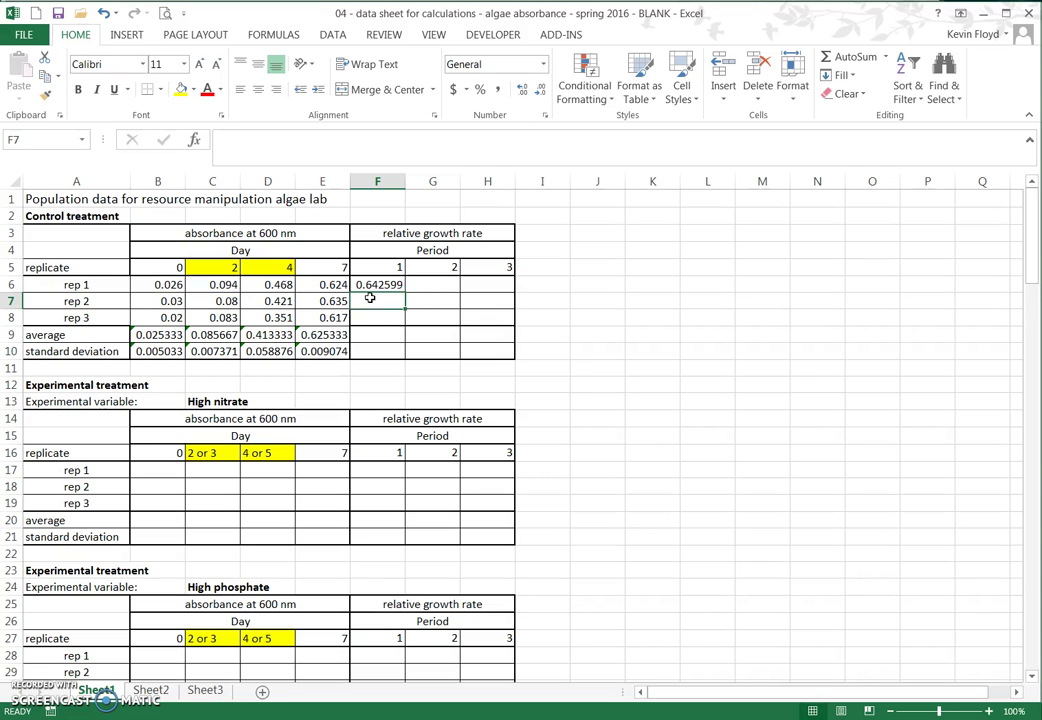
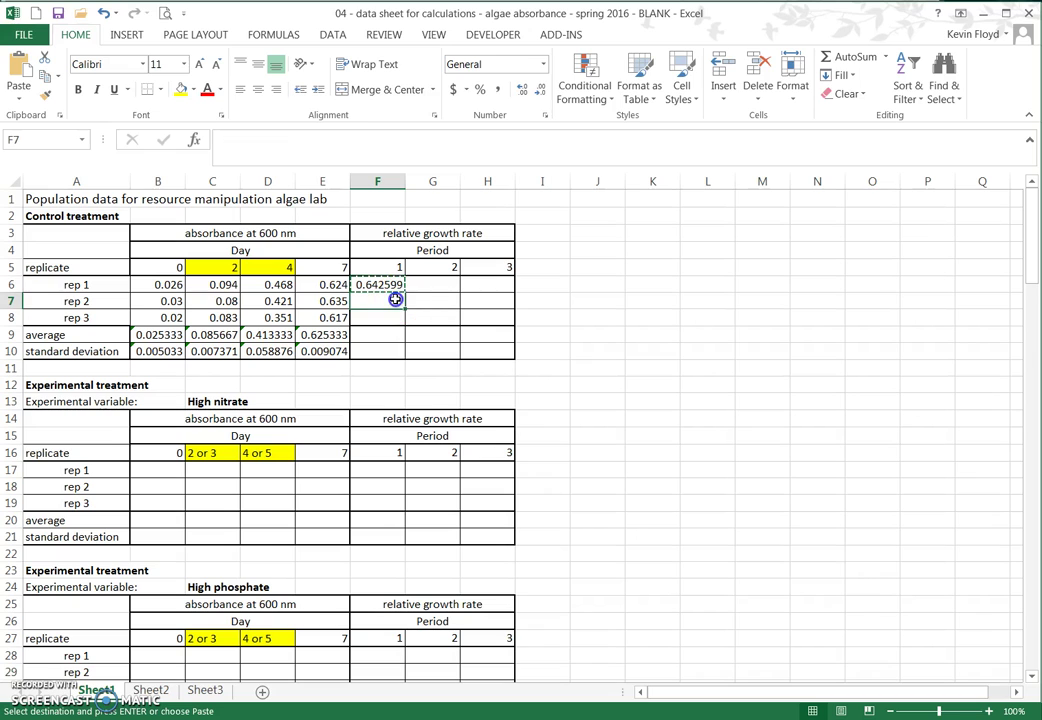
- Copy the period 1 growth rate formula from F6 to F7:F8 for reps 2 and 3 and check the pasted formulas
drag(393, 309, 394, 312)
key(ctrl+v)
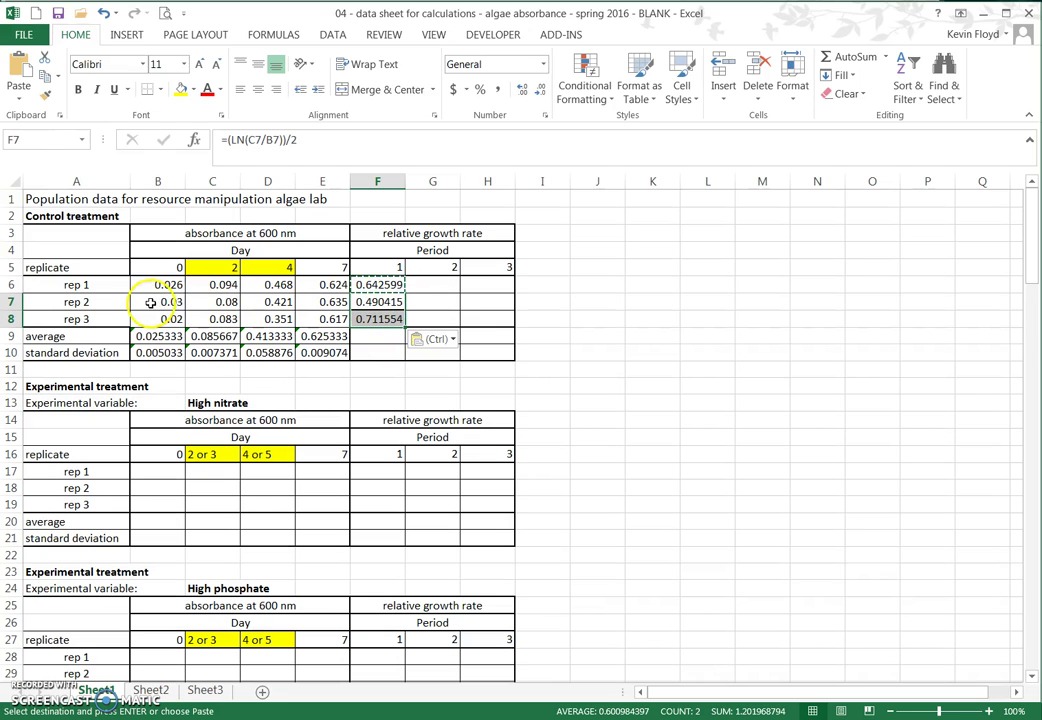
click(382, 303)
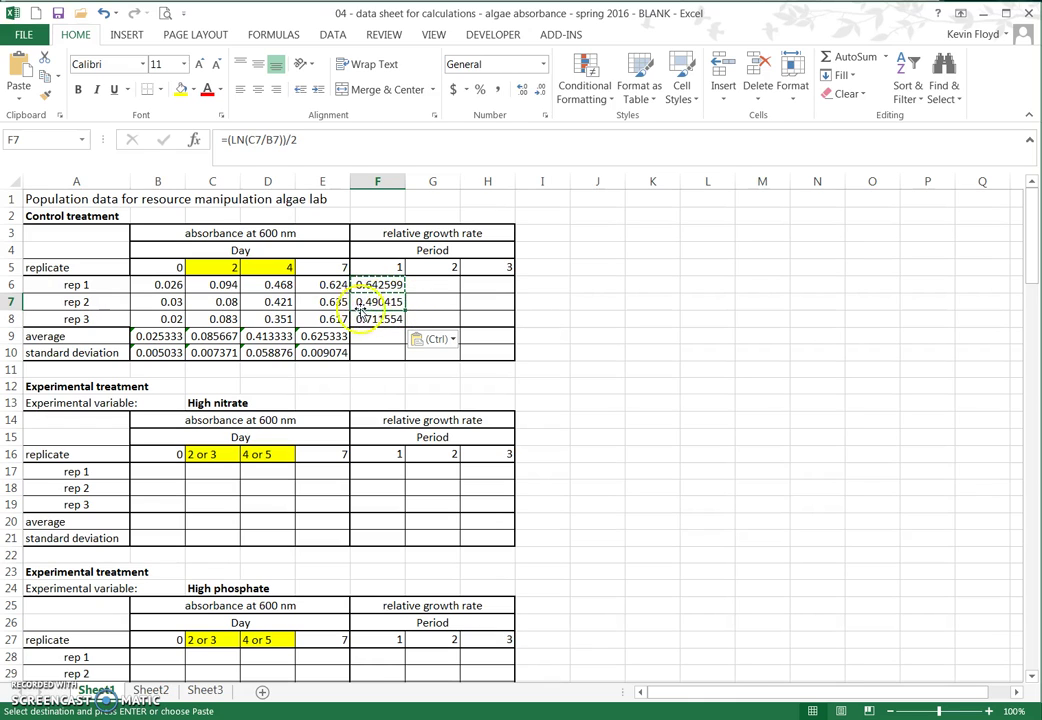
click(380, 318)
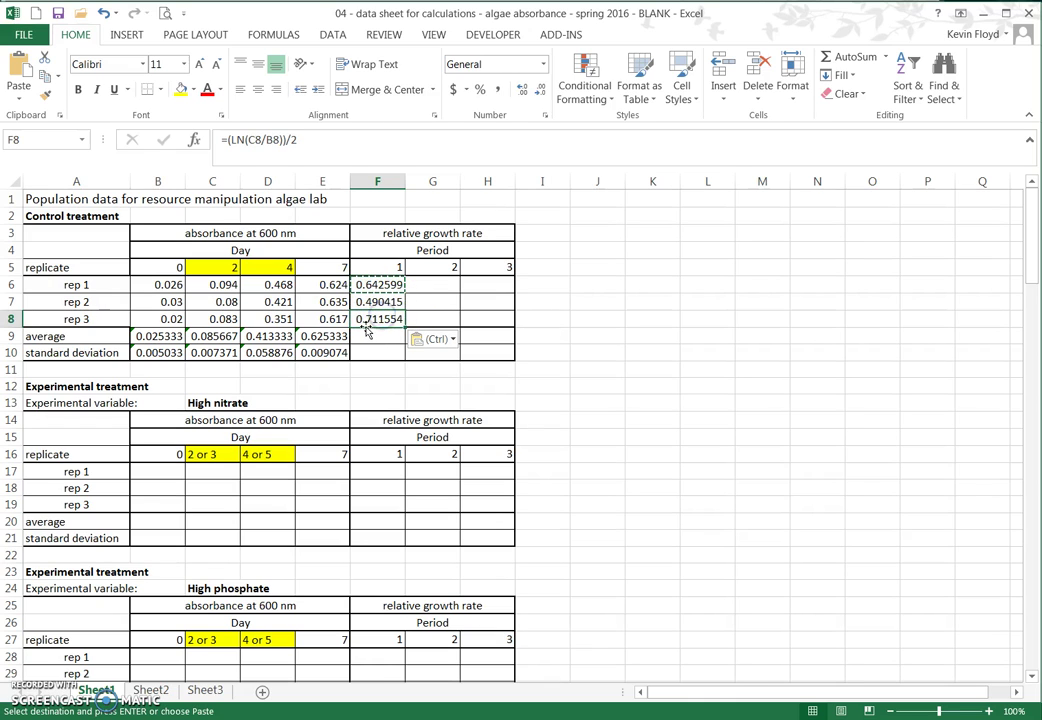
click(396, 285)
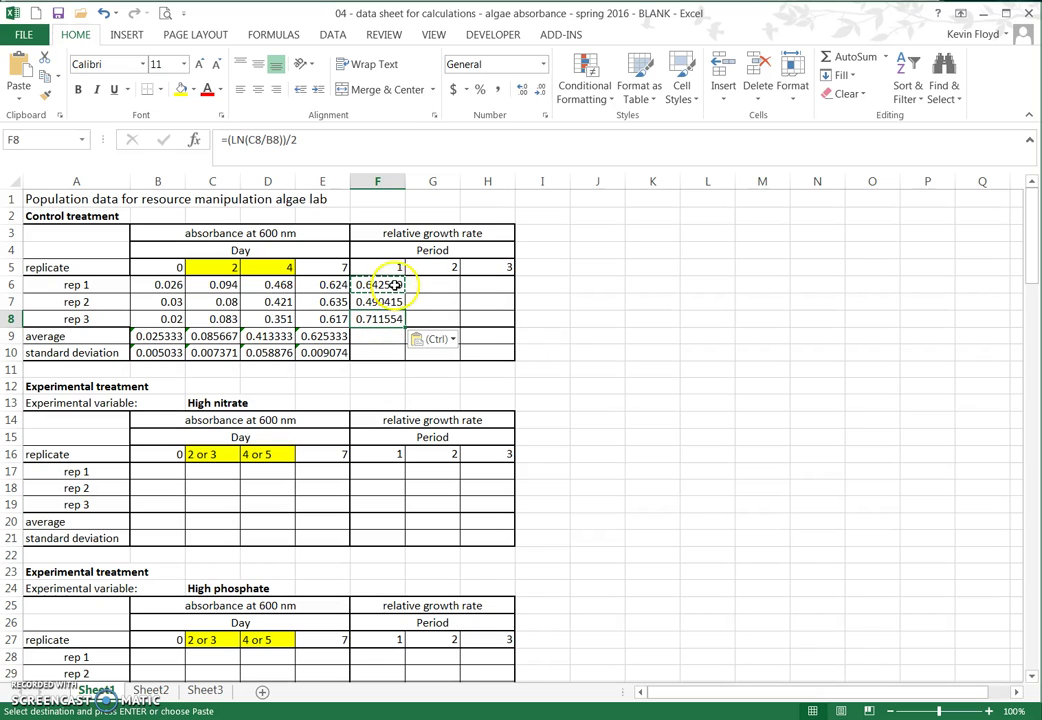
- Calculate rep 1's period 2 relative growth rate in cell G6 with the formula =(LN(D6/C6))/2
click(421, 285)
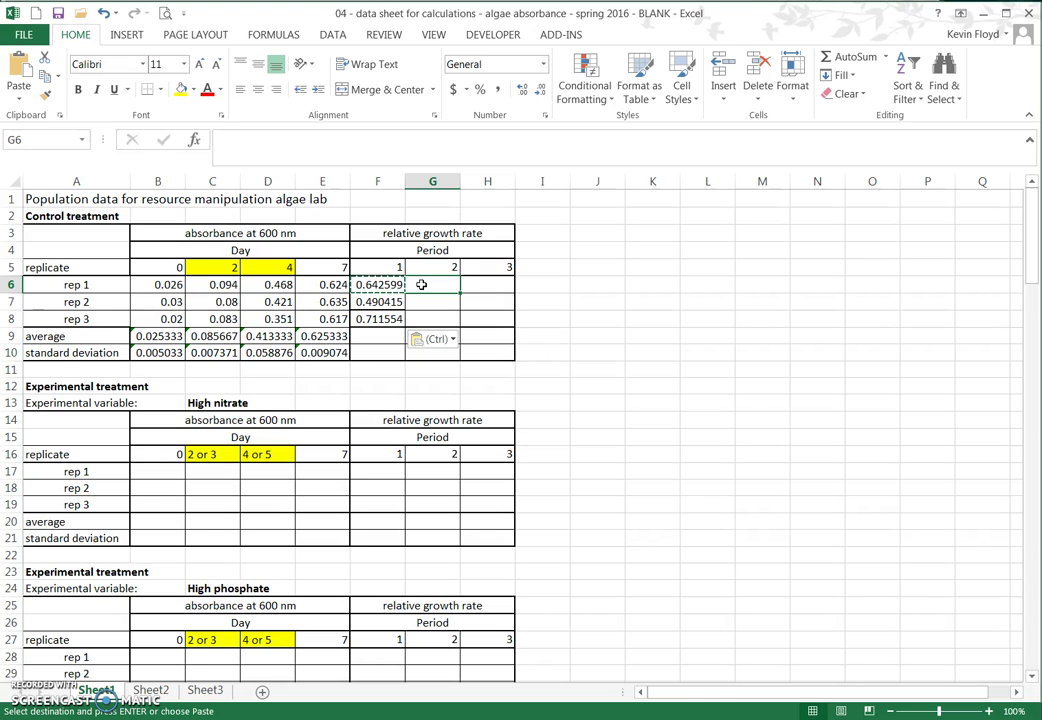
text(=(ln)
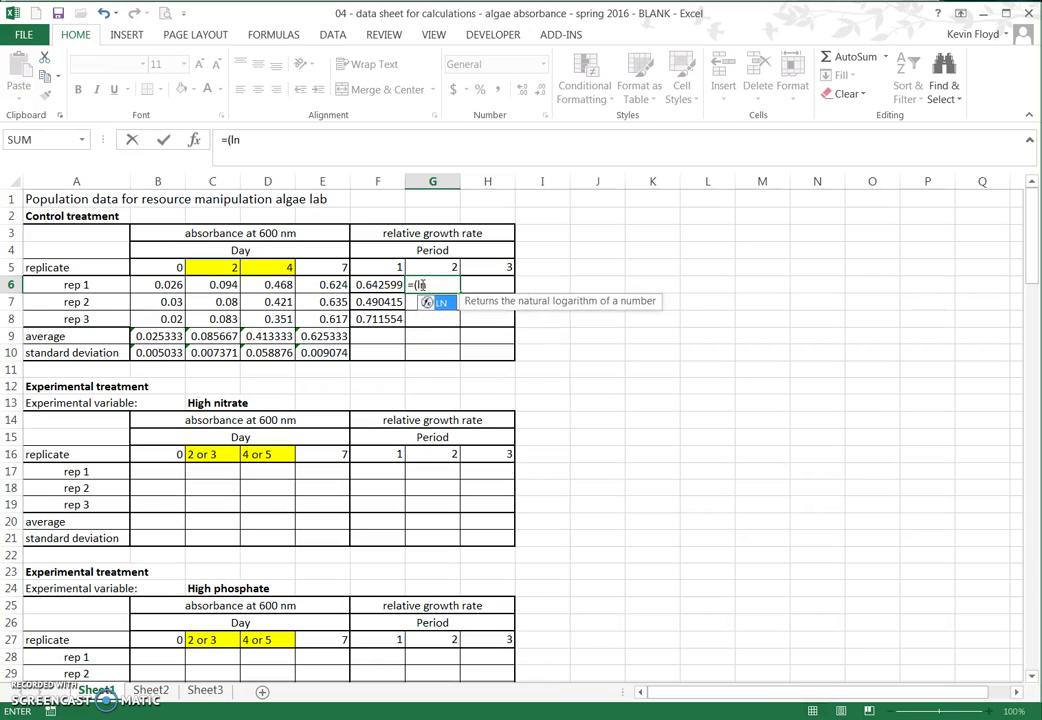
text(()
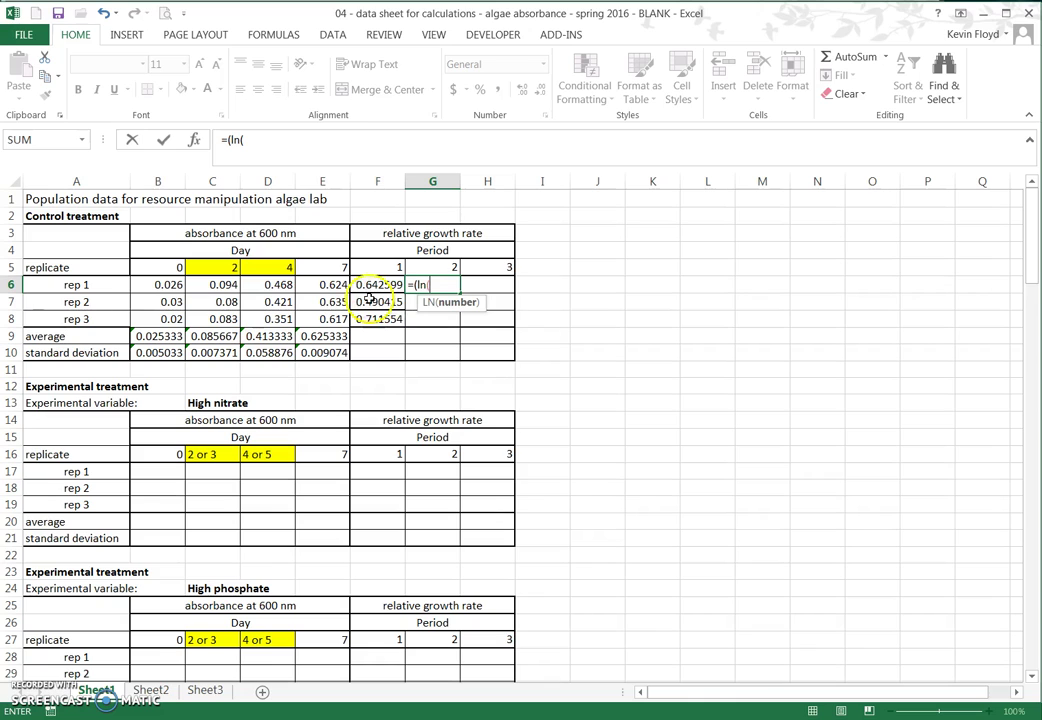
click(279, 284)
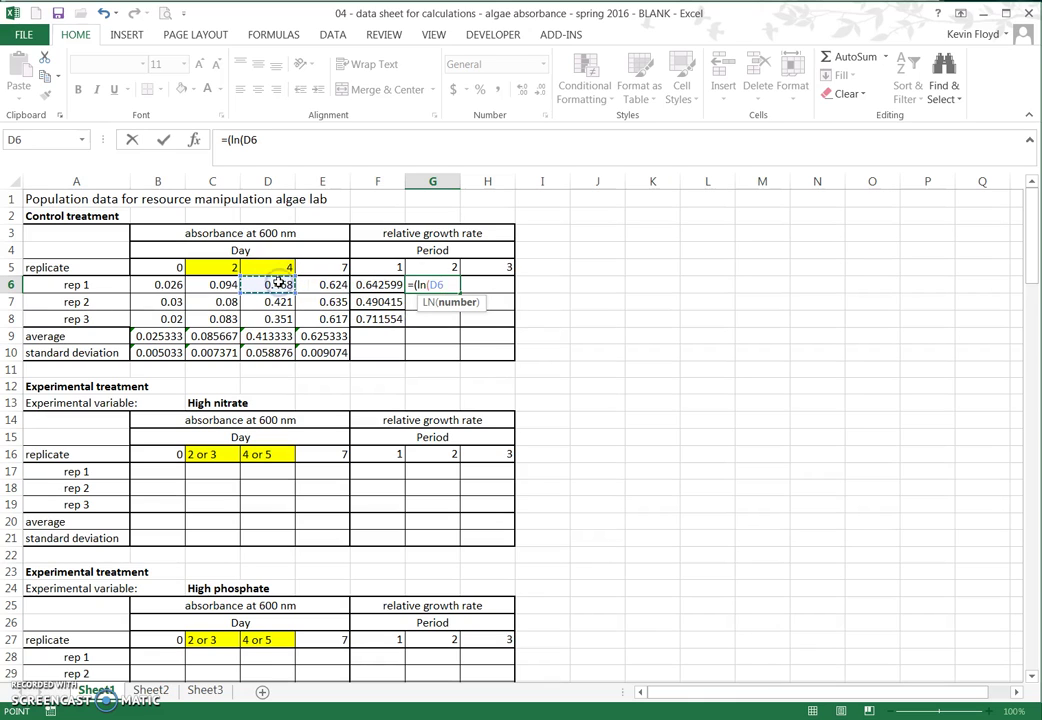
text(/)
click(222, 285)
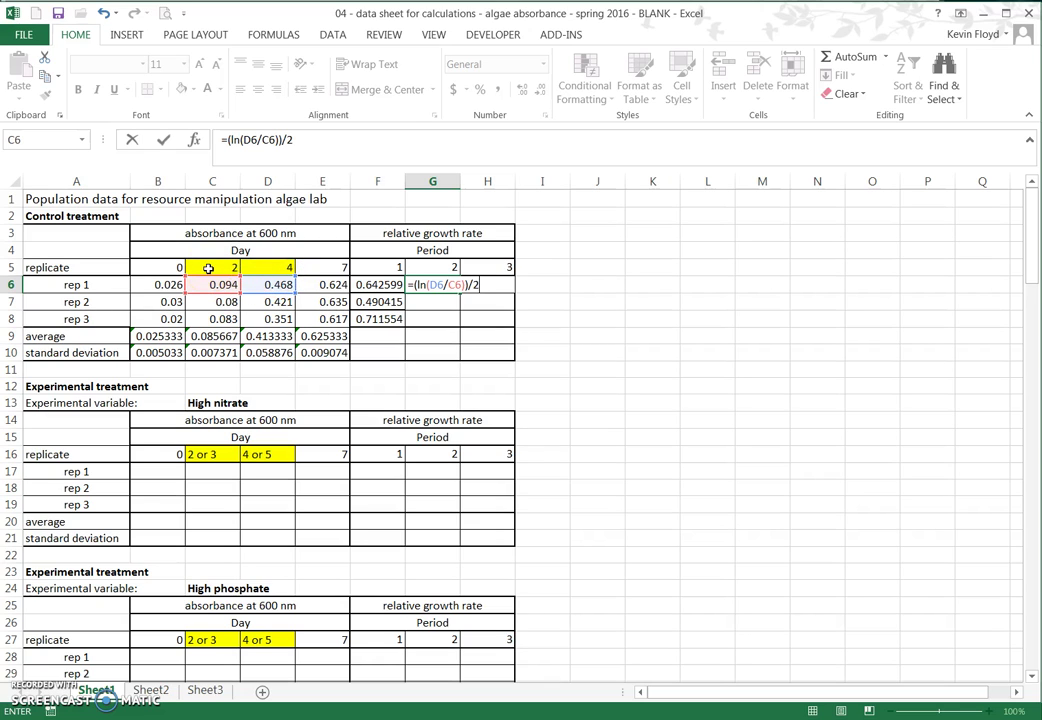
key(Return)
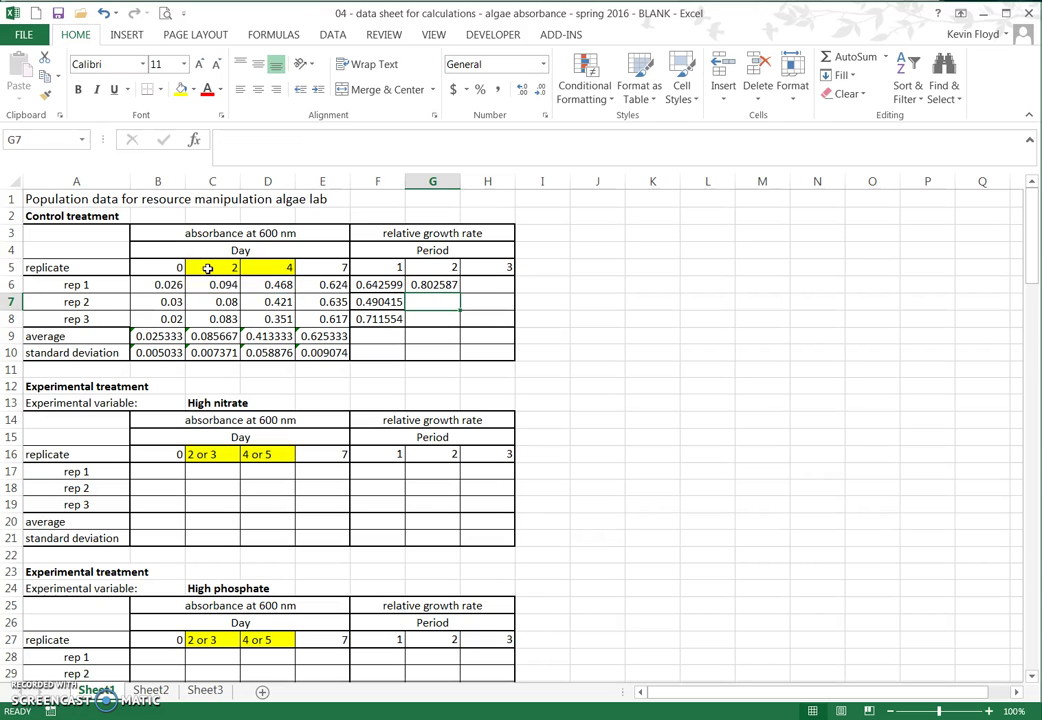
- Calculate rep 1's period 3 relative growth rate in cell H6 with the formula =(LN(E6/D6))/3
click(494, 284)
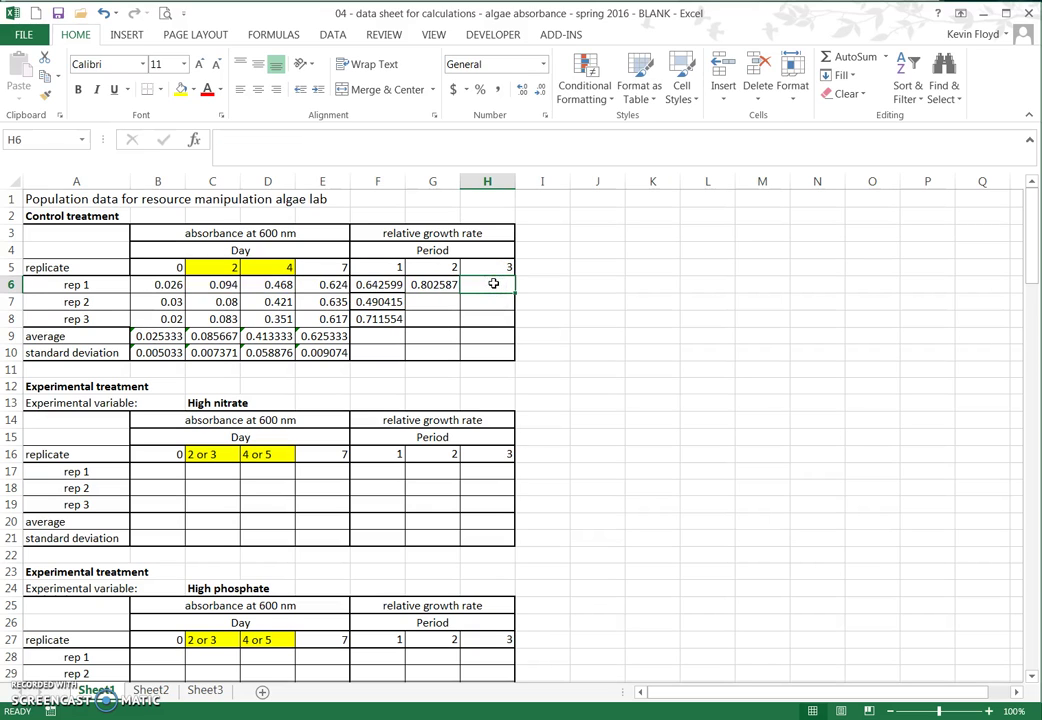
text(=()
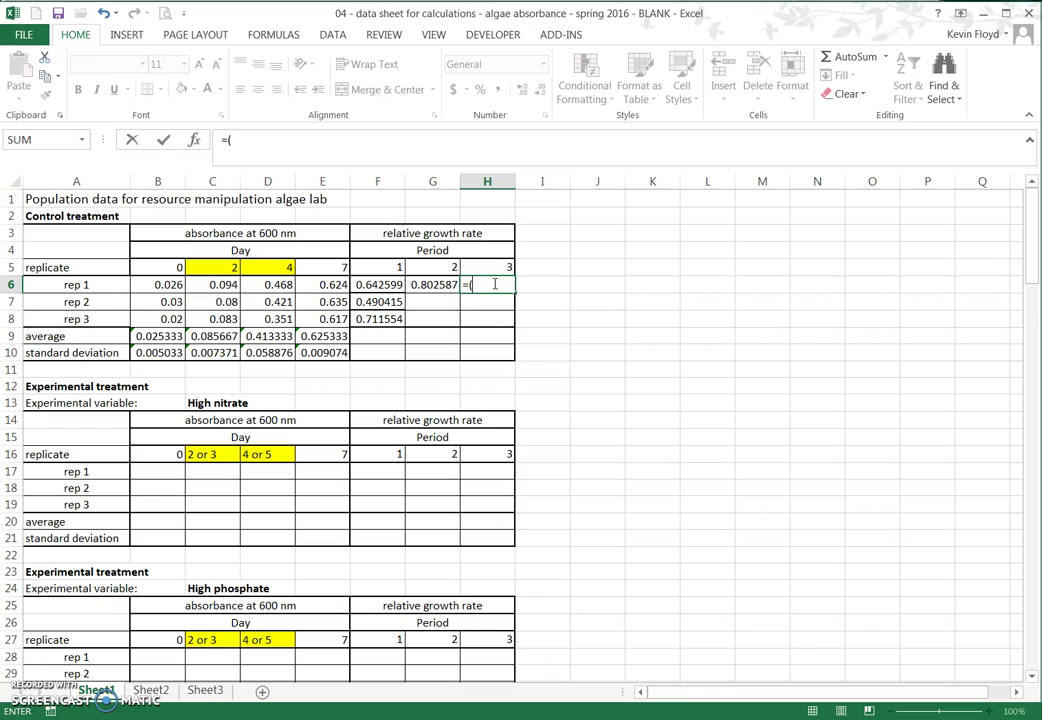
text(ln)
text(()
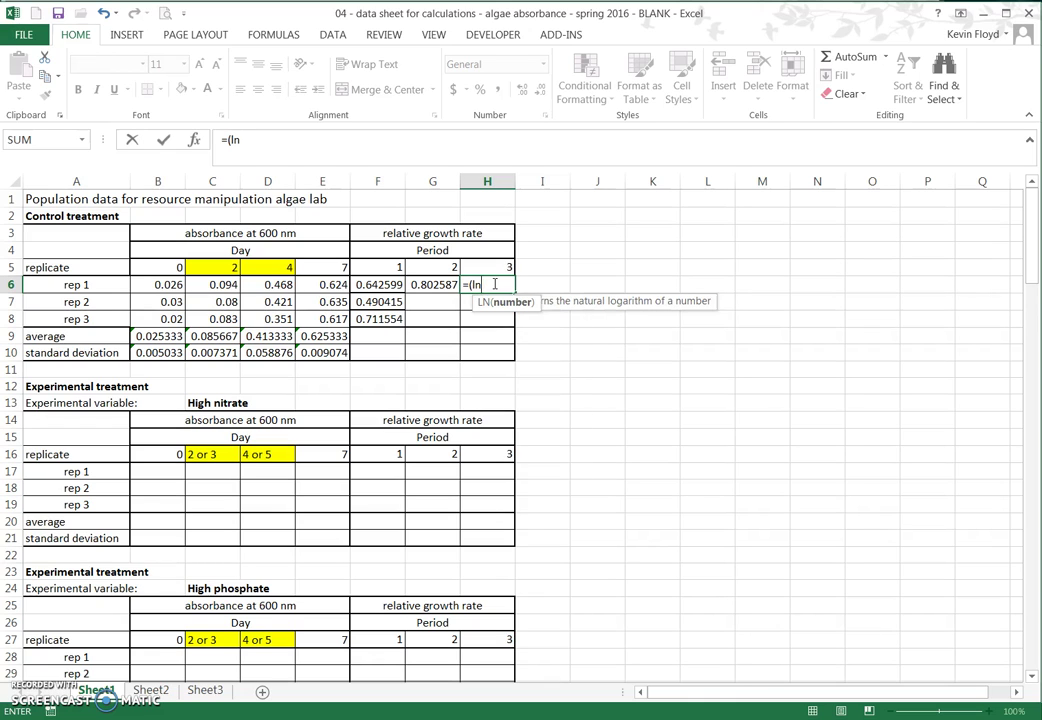
click(322, 284)
text(/)
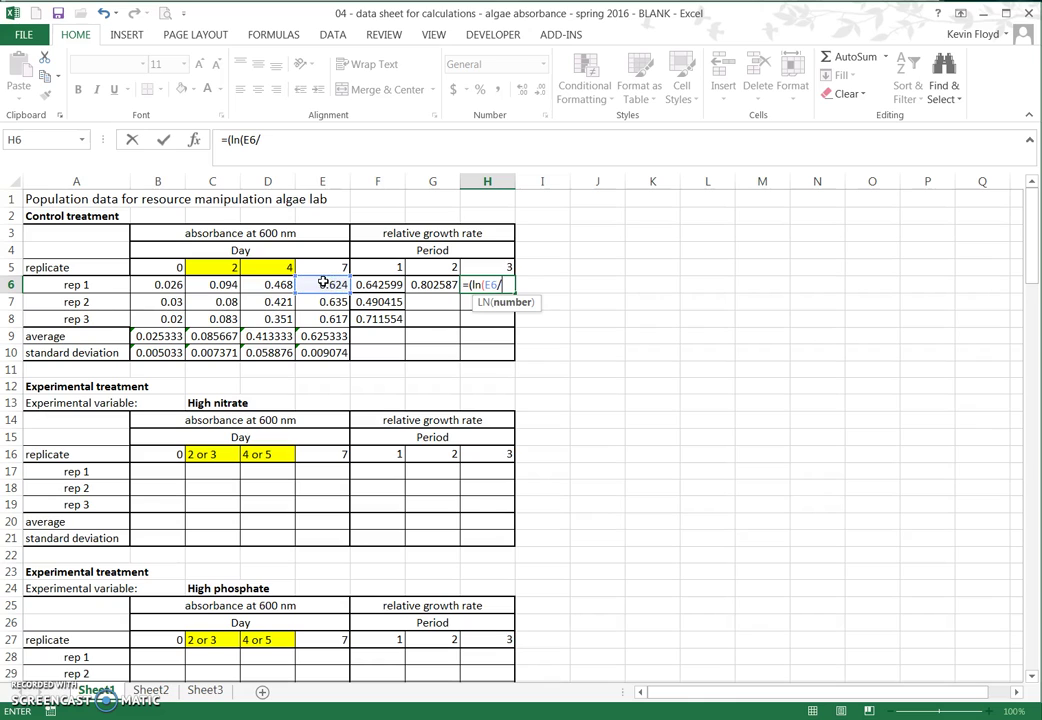
click(267, 287)
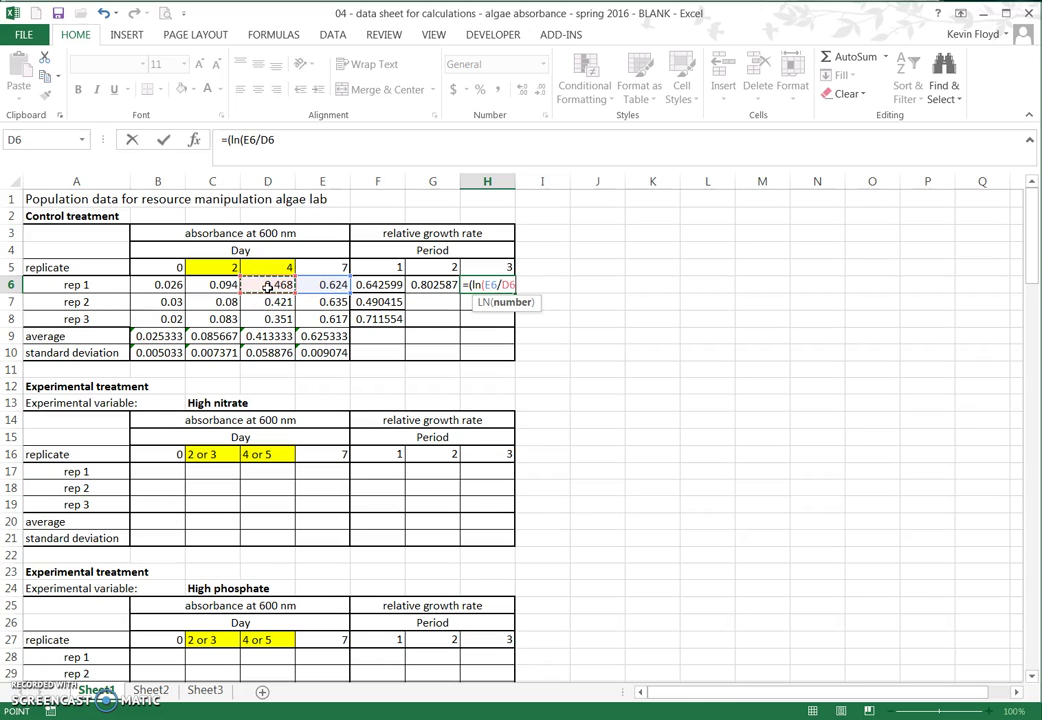
text())/3)
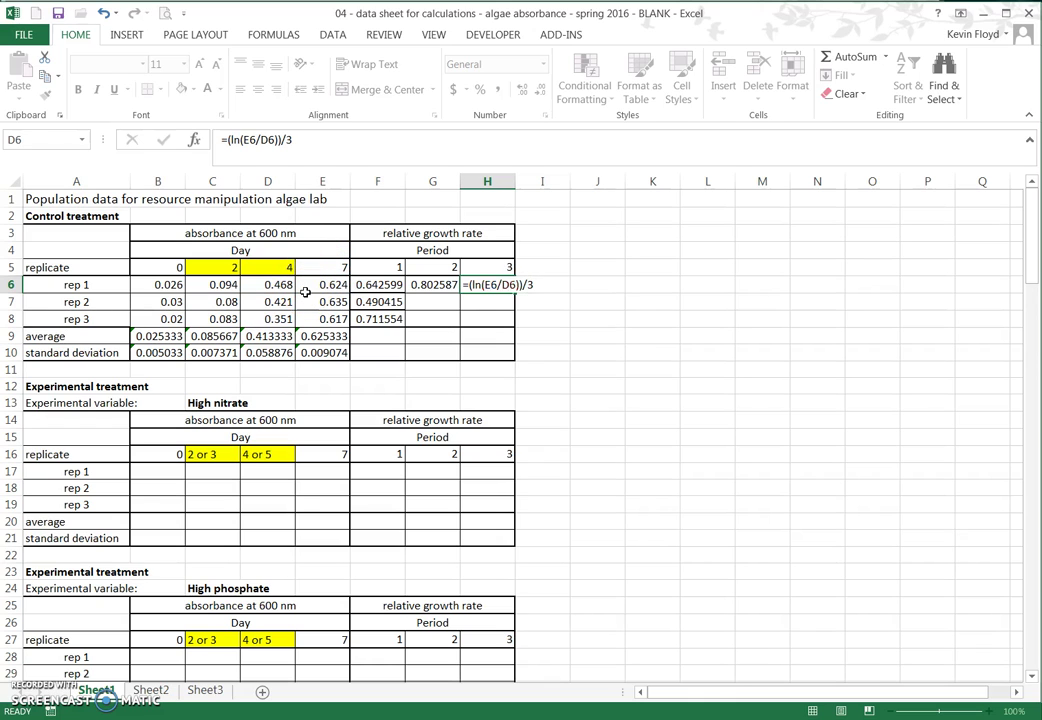
key(Return)
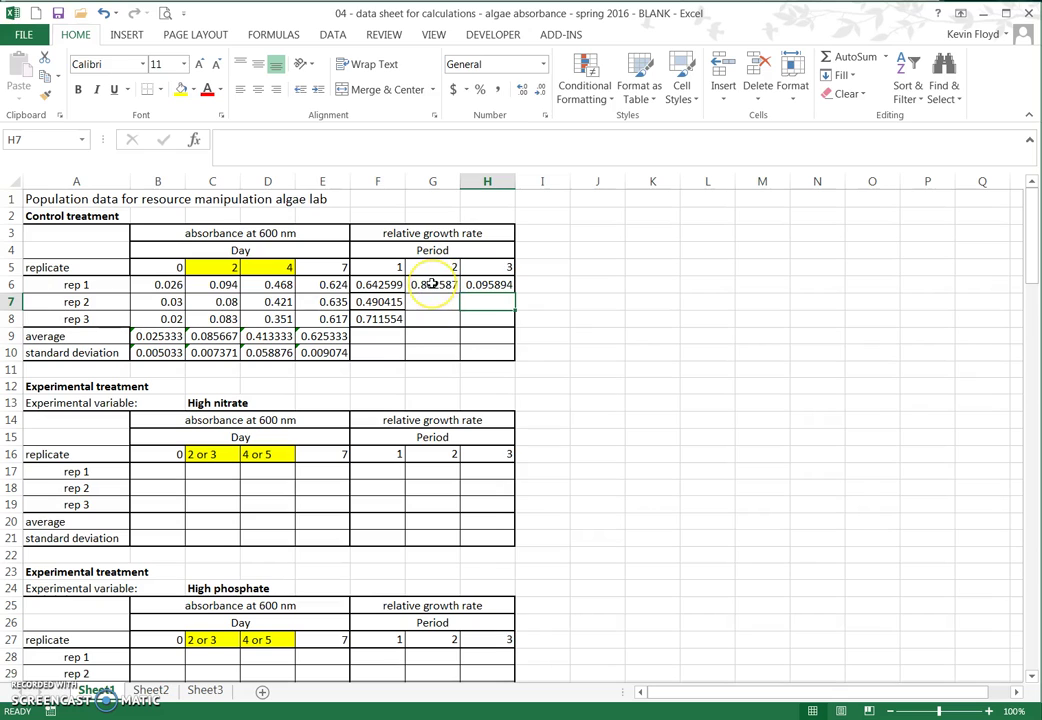
- Copy the period 2 and 3 growth rate formulas from G6:H6 down to G7:H8 for reps 2 and 3
drag(432, 284, 436, 314)
key(ctrl+c)
key(ctrl+v)
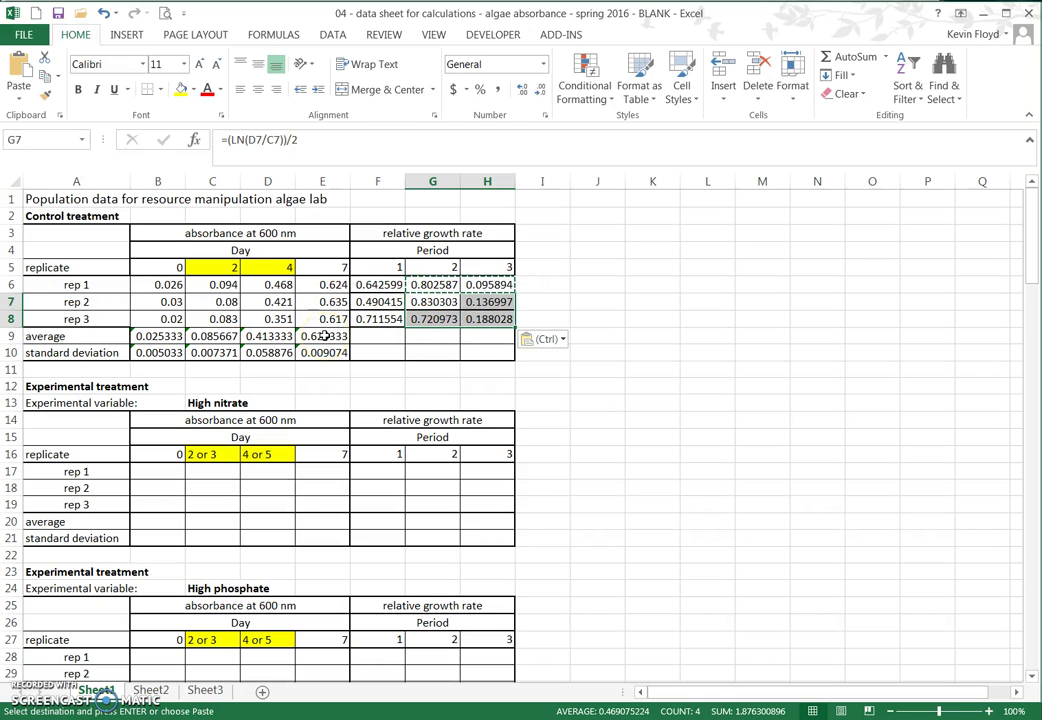
- Copy the average and standard deviation formulas from E9:E10 across to F9:H10 for the control growth rates and check the period 2 average formula
drag(325, 336, 476, 336)
key(ctrl+c)
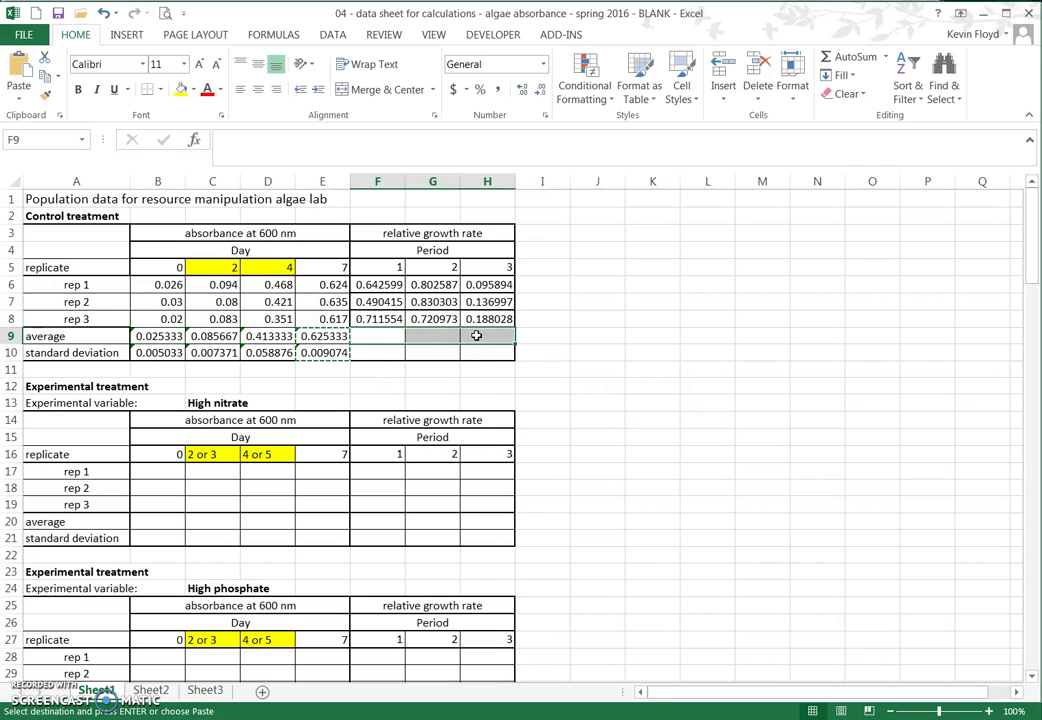
key(ctrl+v)
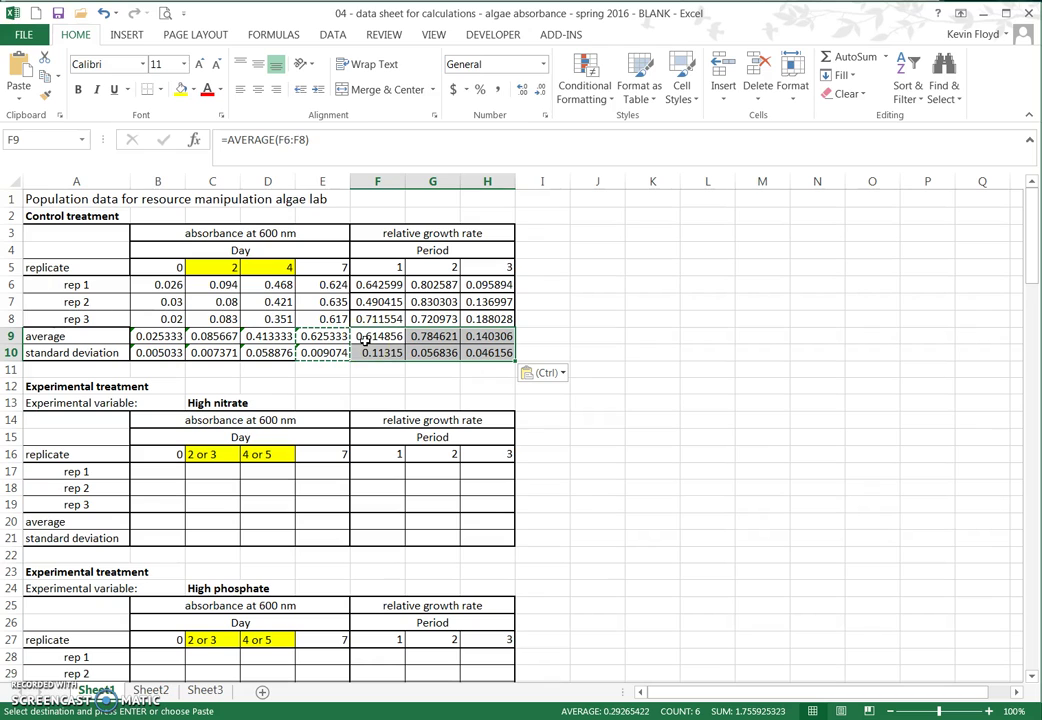
click(430, 336)
click(442, 335)
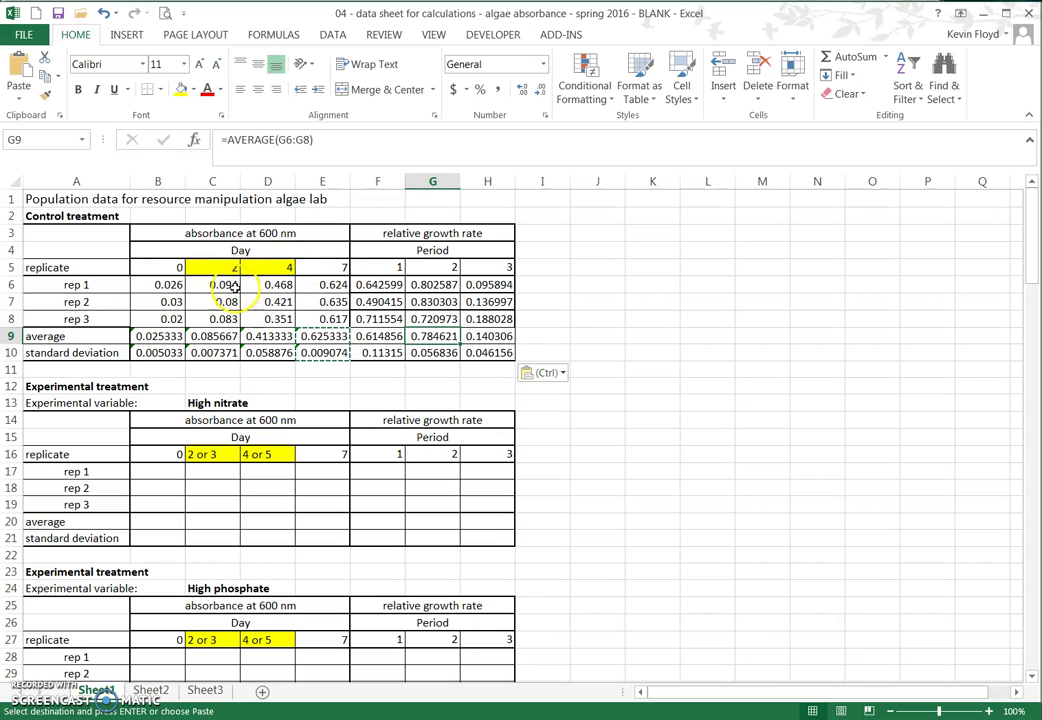
- Copy the day numbers 2 and 4 from C5:D5 into the highlighted day headers of all three experimental tables, starting at C16, C27 and C38
drag(228, 270, 248, 269)
key(ctrl+c)
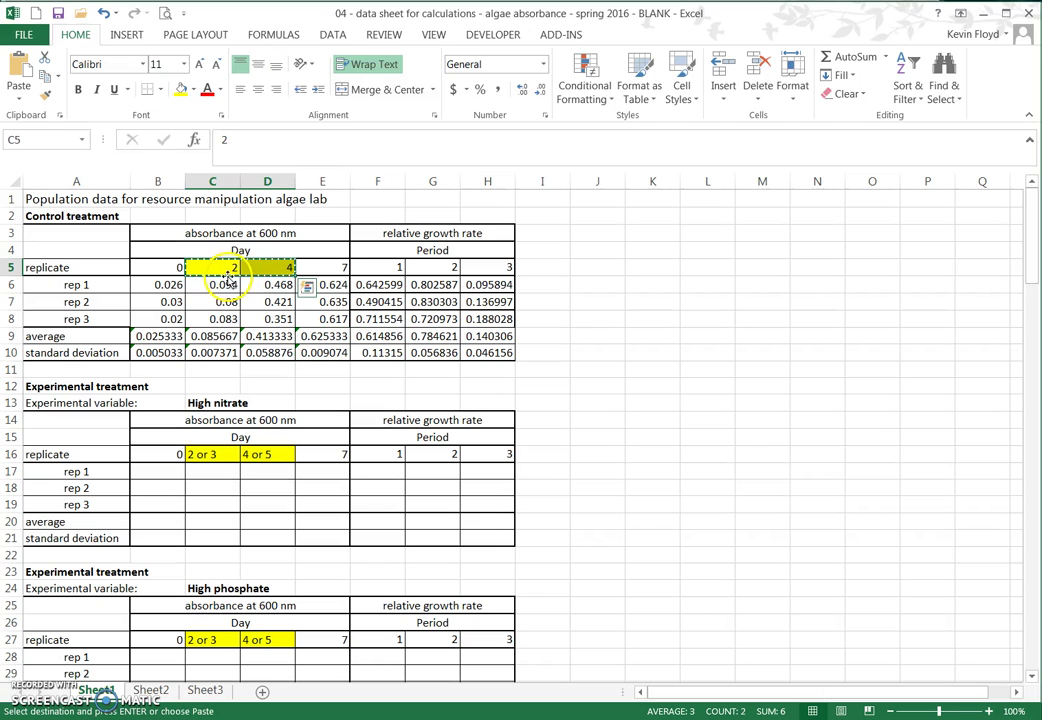
click(202, 456)
key(ctrl+v)
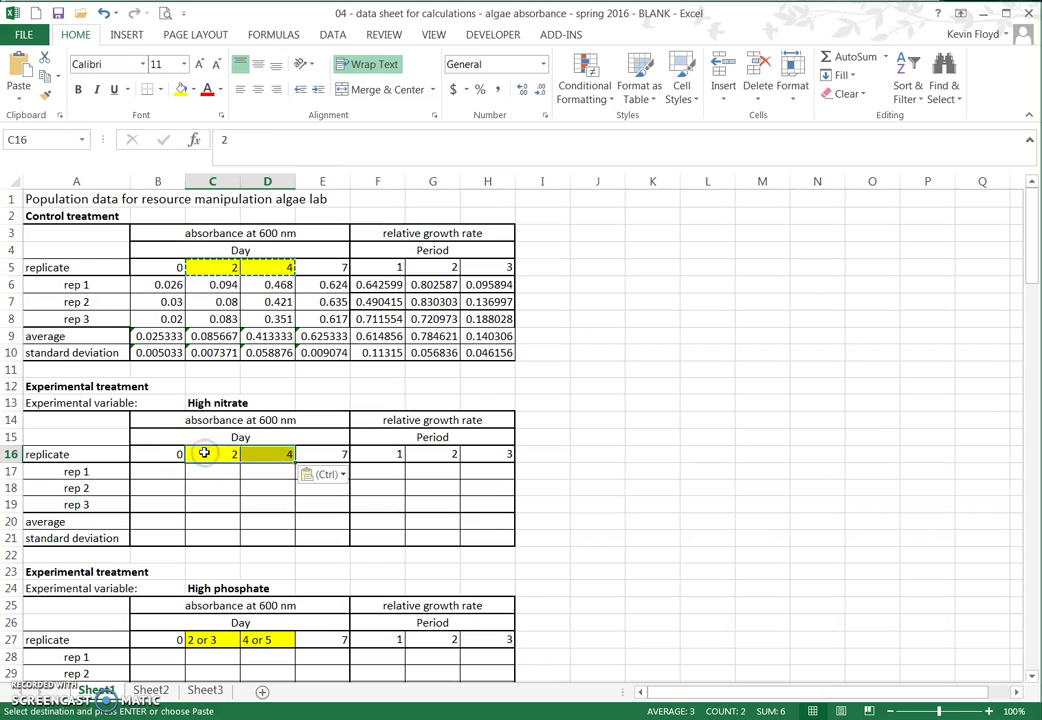
scroll(204, 450, down, 2)
click(203, 533)
key(ctrl+v)
scroll(204, 536, down, 1)
scroll(204, 536, down, 2)
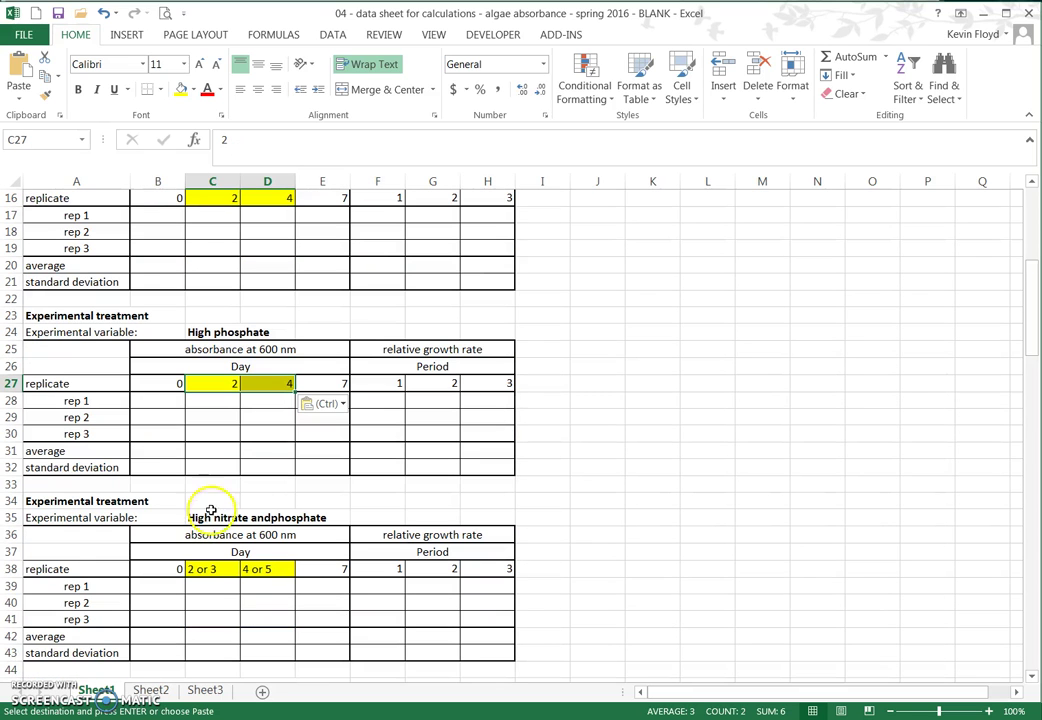
click(208, 572)
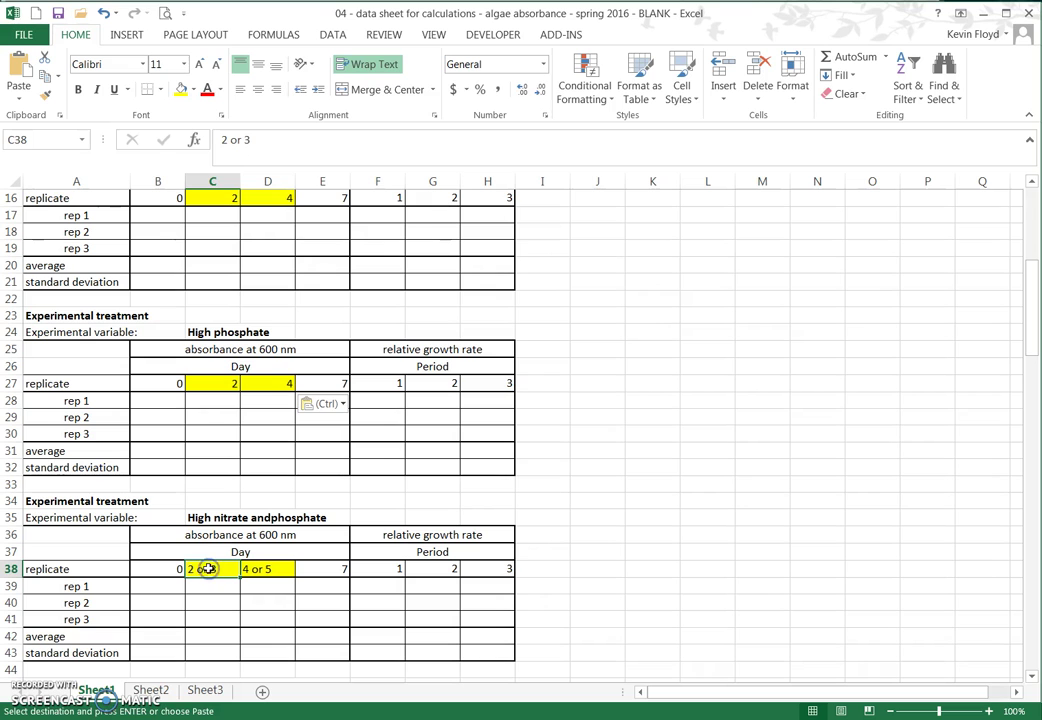
key(ctrl+v)
scroll(208, 570, up, 1)
scroll(208, 569, up, 3)
click(224, 497)
scroll(218, 490, up, 1)
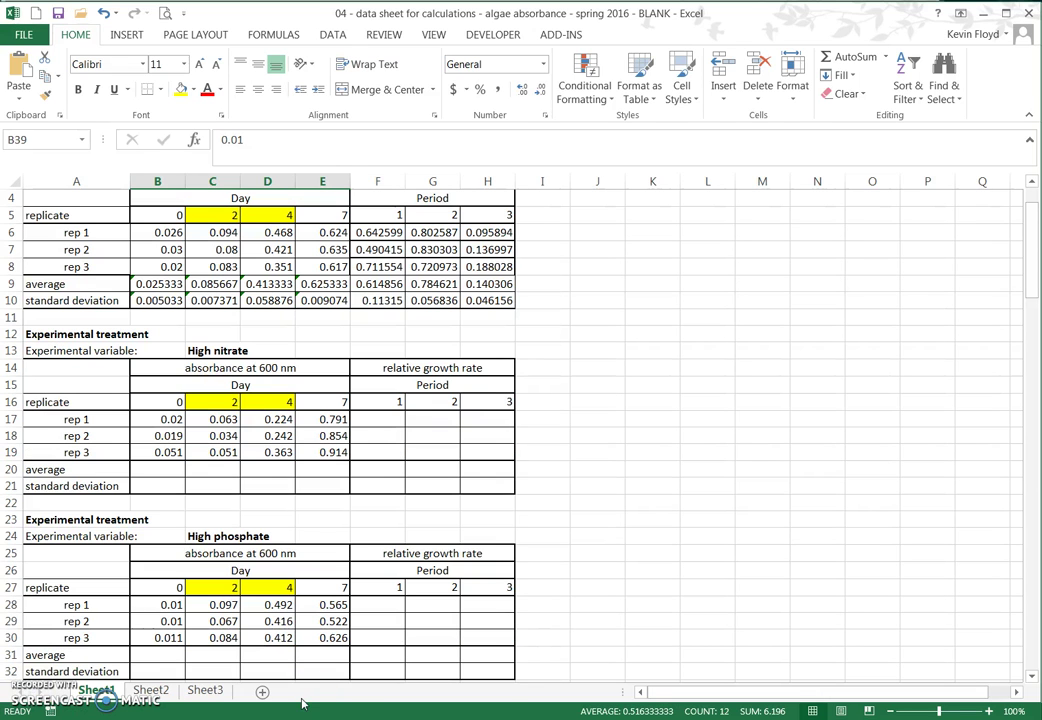
scroll(274, 449, down, 1)
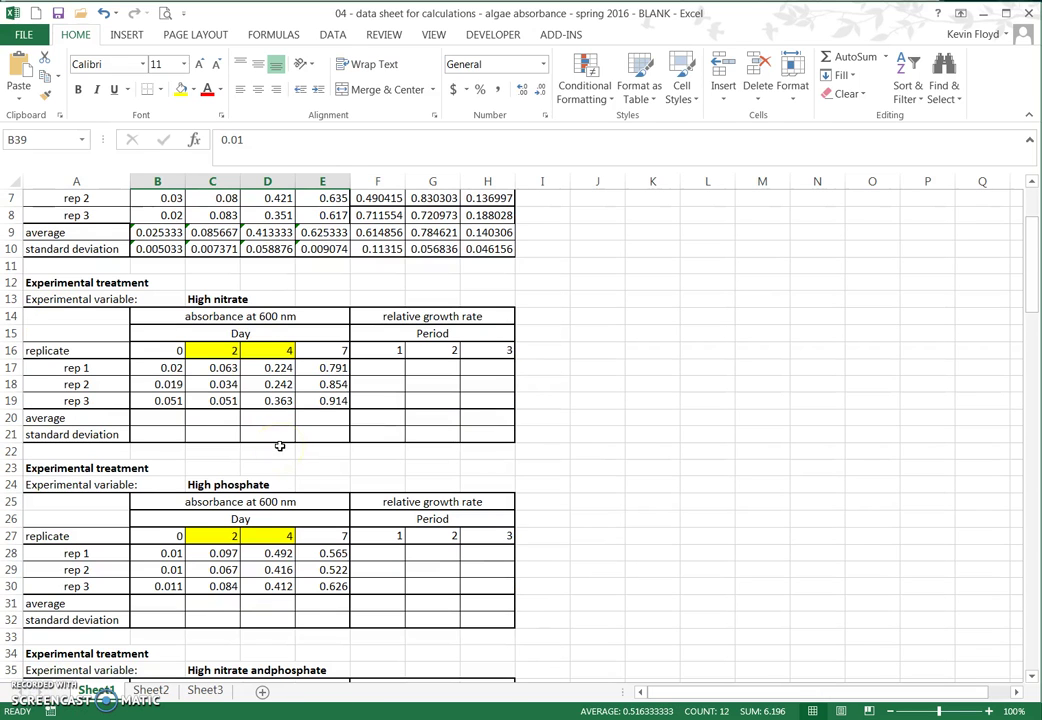
scroll(228, 521, up, 1)
click(227, 508)
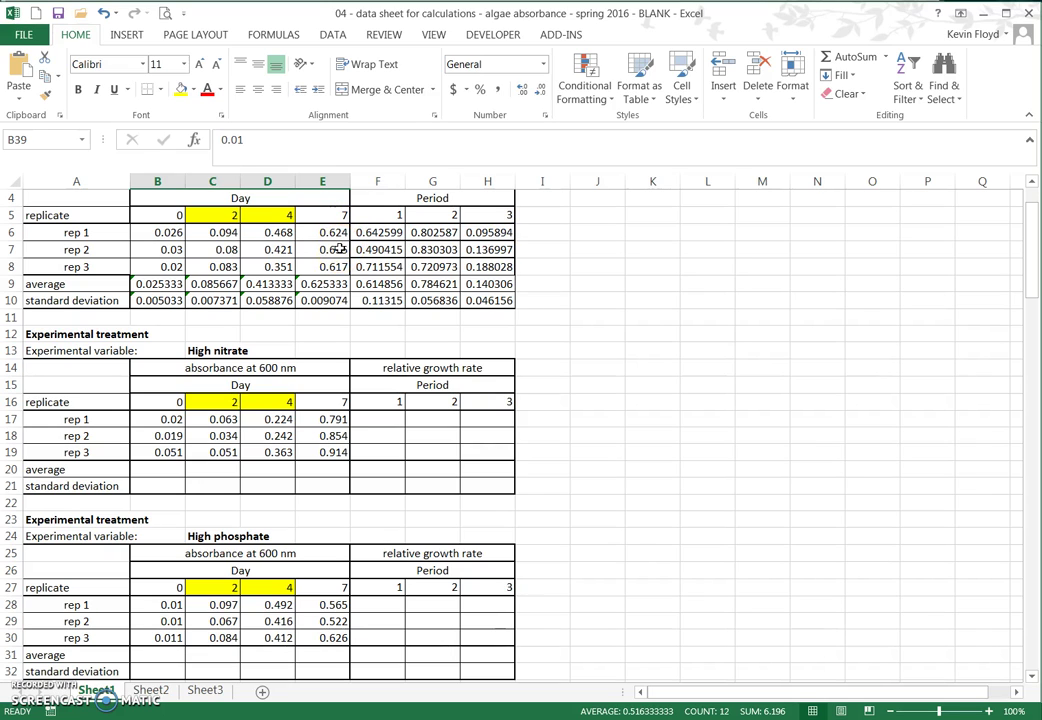
click(383, 280)
- Copy the control absorbance average and standard deviation formulas from B9:E10 to B20:E21 in the High nitrate table
drag(160, 284, 316, 300)
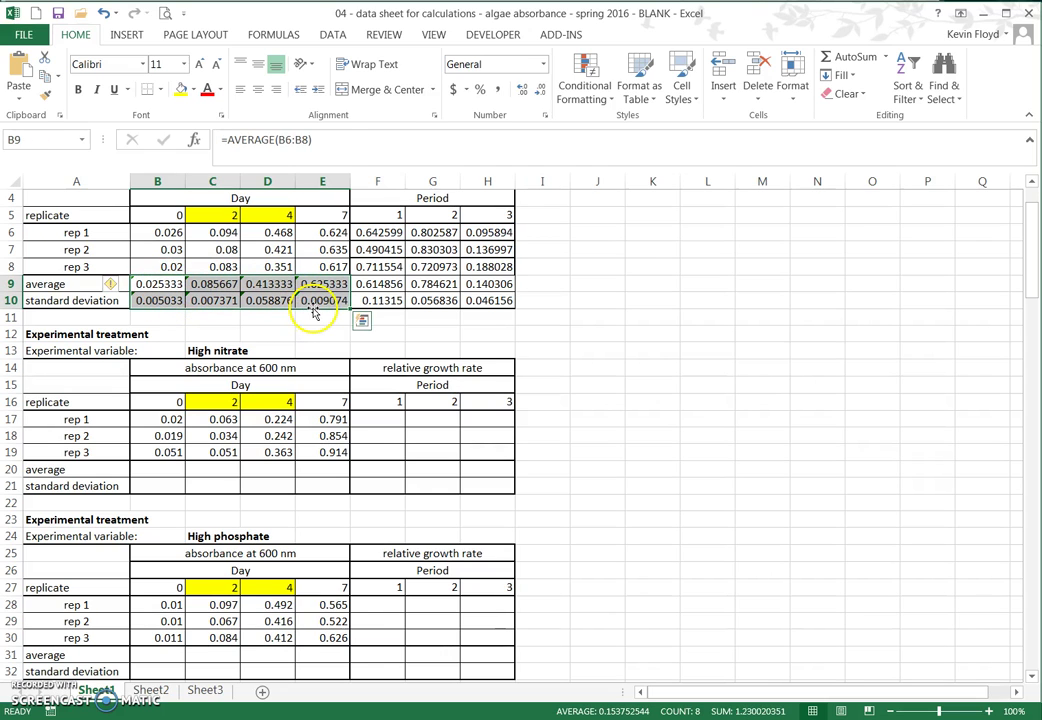
key(ctrl+c)
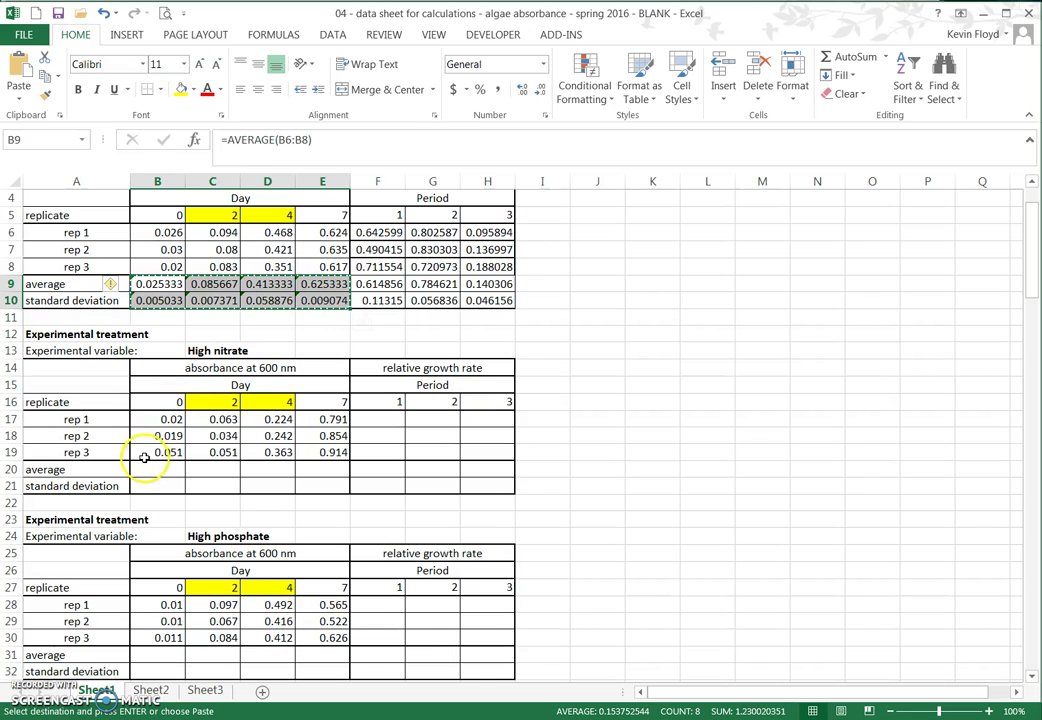
click(144, 470)
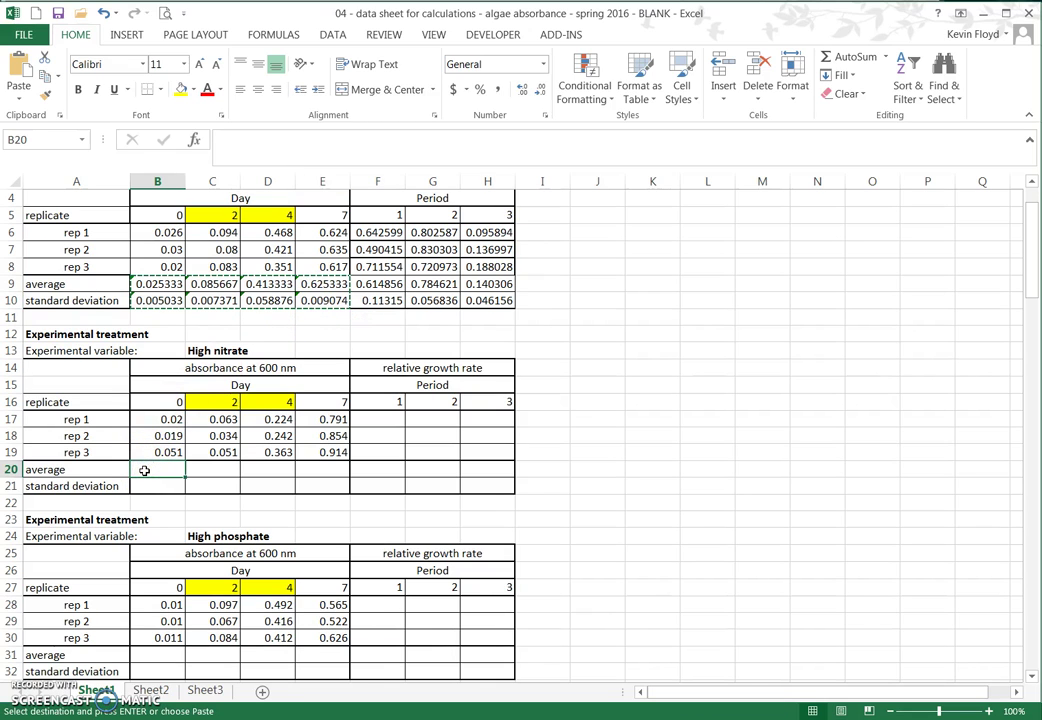
key(ctrl+v)
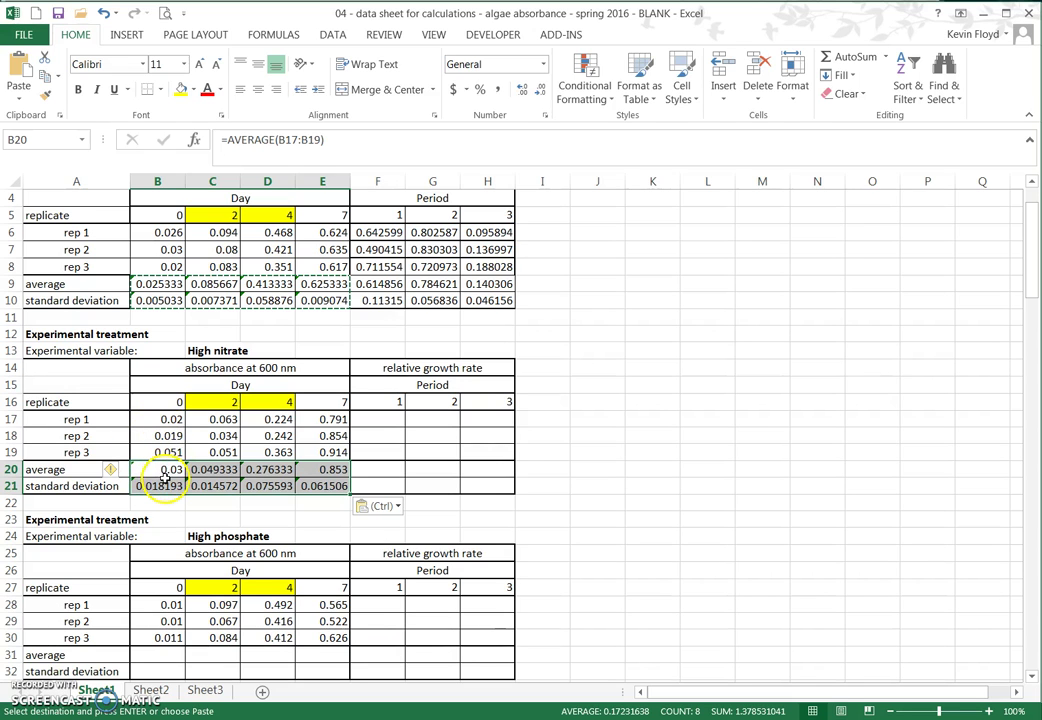
- Paste the copied average and standard deviation formulas into the High phosphate table at B31 and the combined nitrate and phosphate table at B42
scroll(200, 470, down, 2)
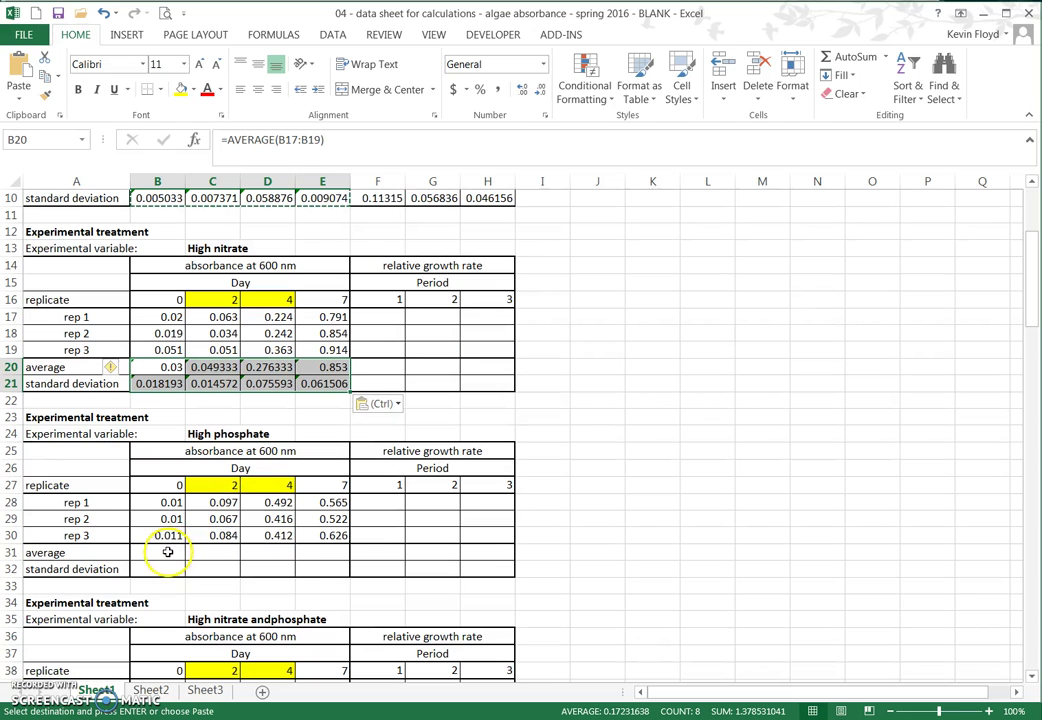
click(168, 552)
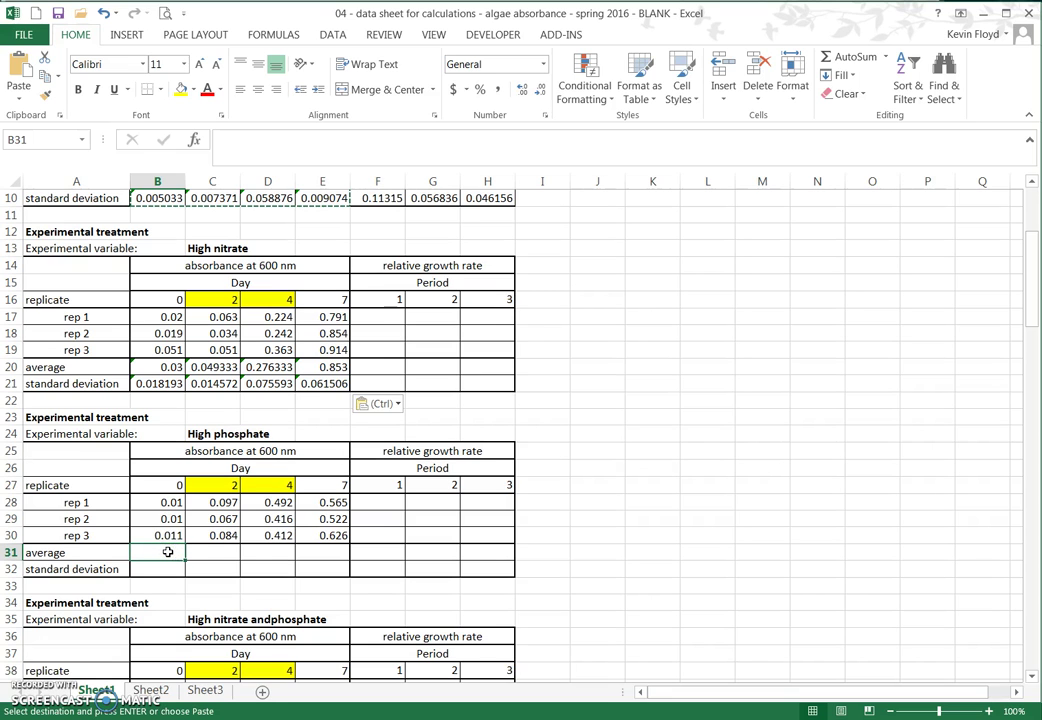
key(ctrl+v)
scroll(277, 558, down, 2)
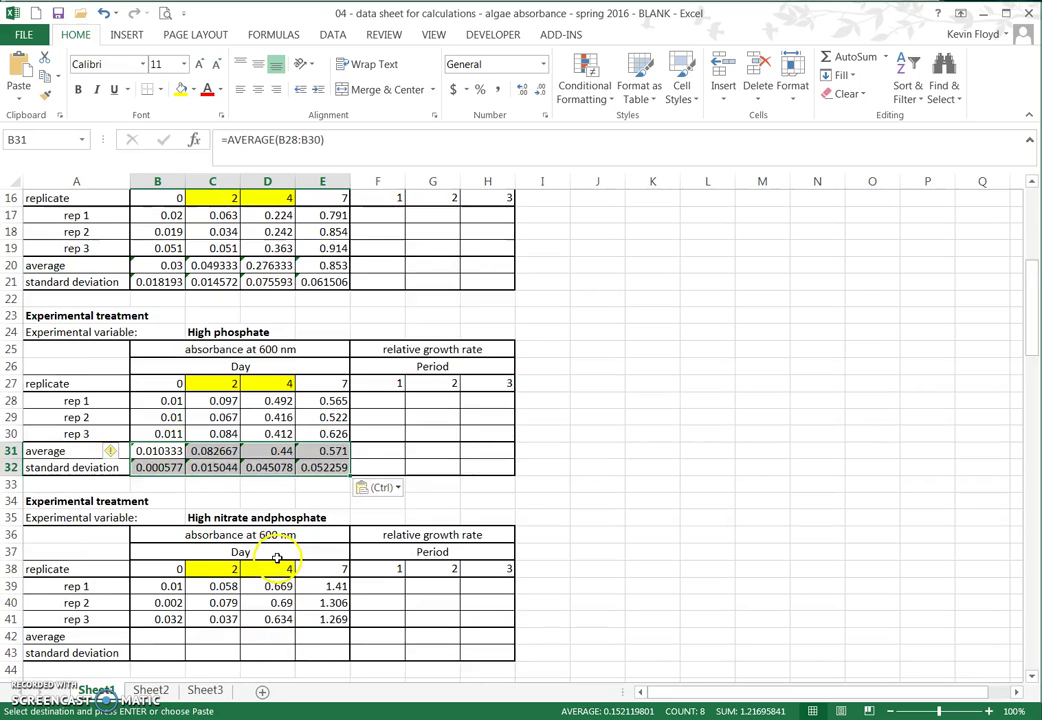
scroll(277, 558, down, 1)
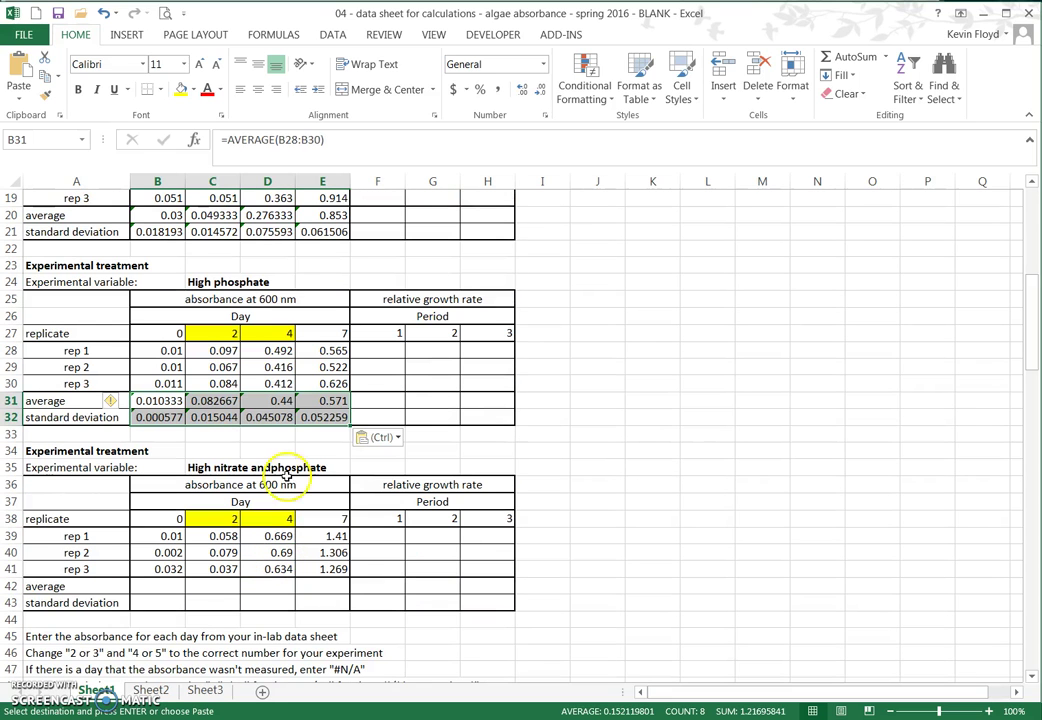
click(157, 587)
key(ctrl+v)
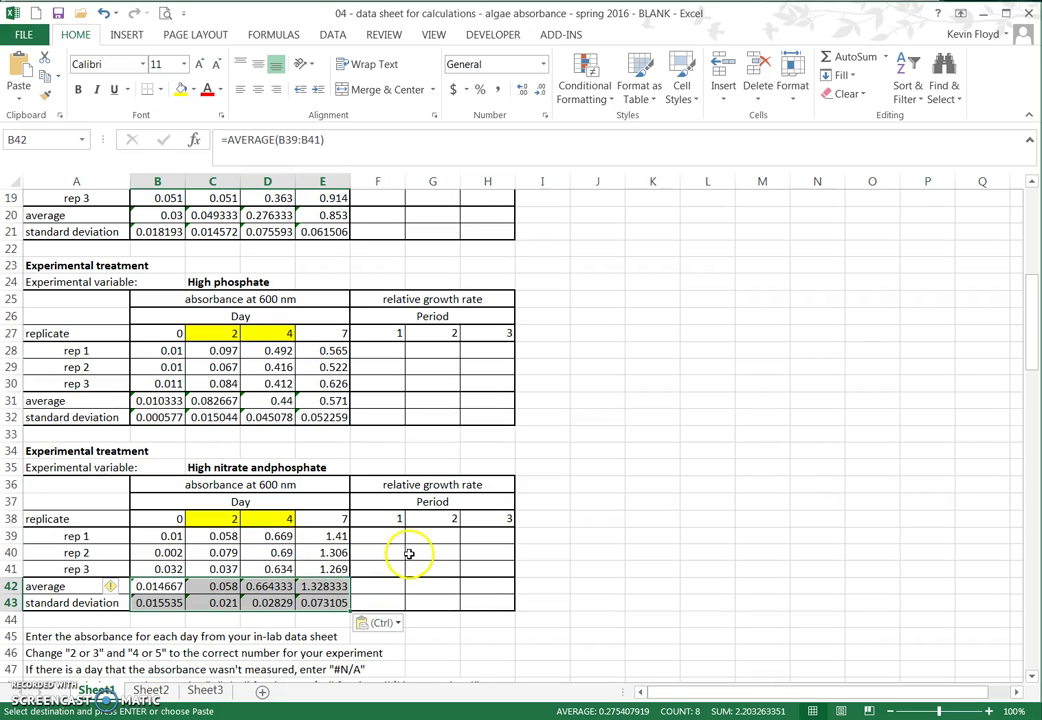
- Copy the control relative growth rate block F6:H10, including averages and standard deviations, to F17:H21 in the High nitrate table
scroll(409, 555, up, 1)
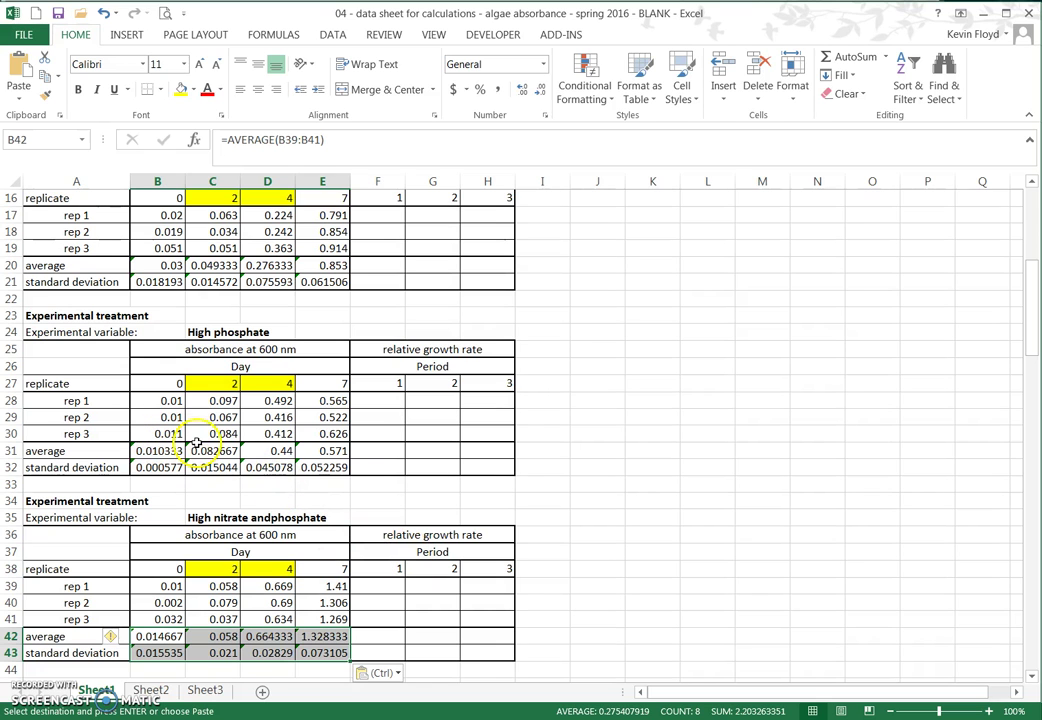
scroll(416, 488, up, 5)
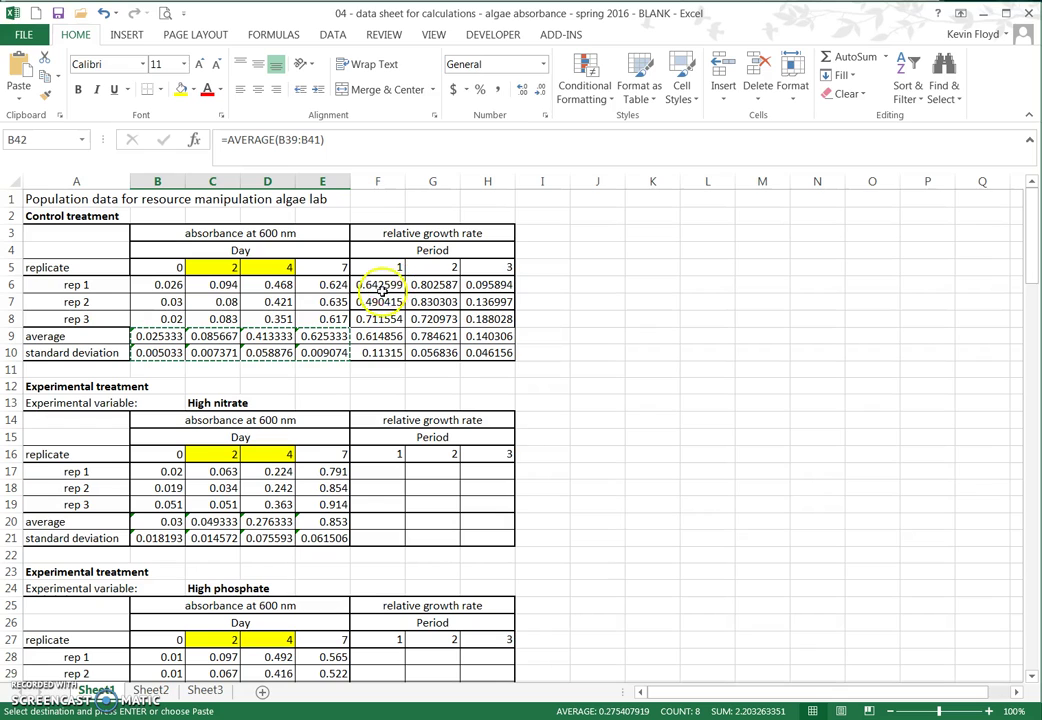
drag(390, 283, 487, 345)
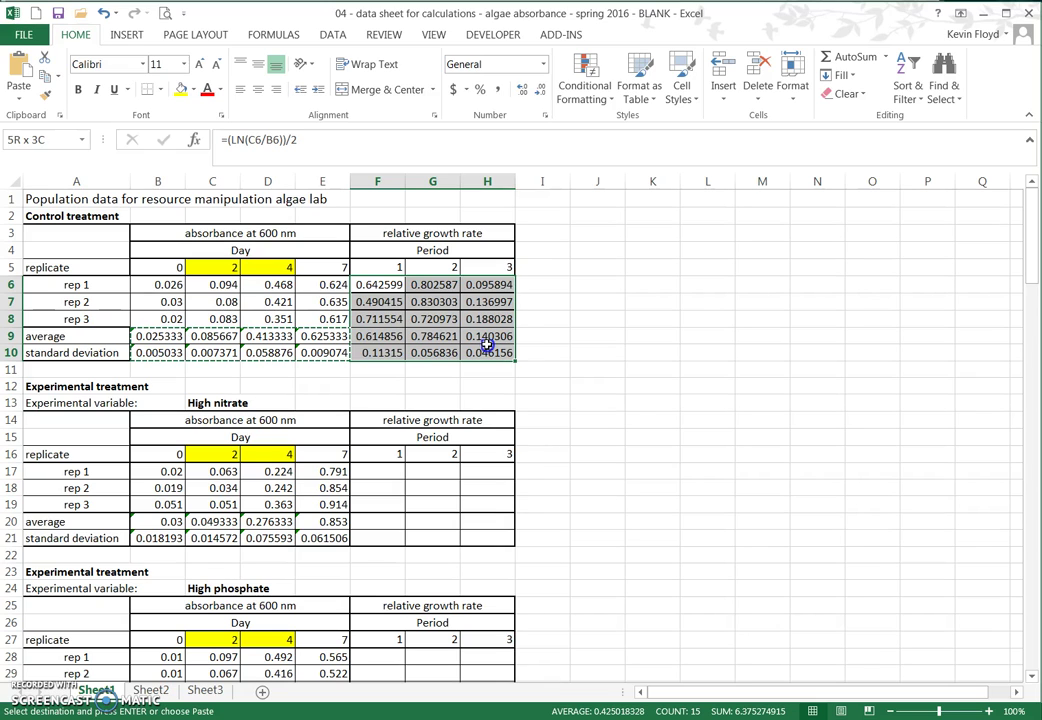
click(390, 284)
key(ctrl+v)
click(389, 470)
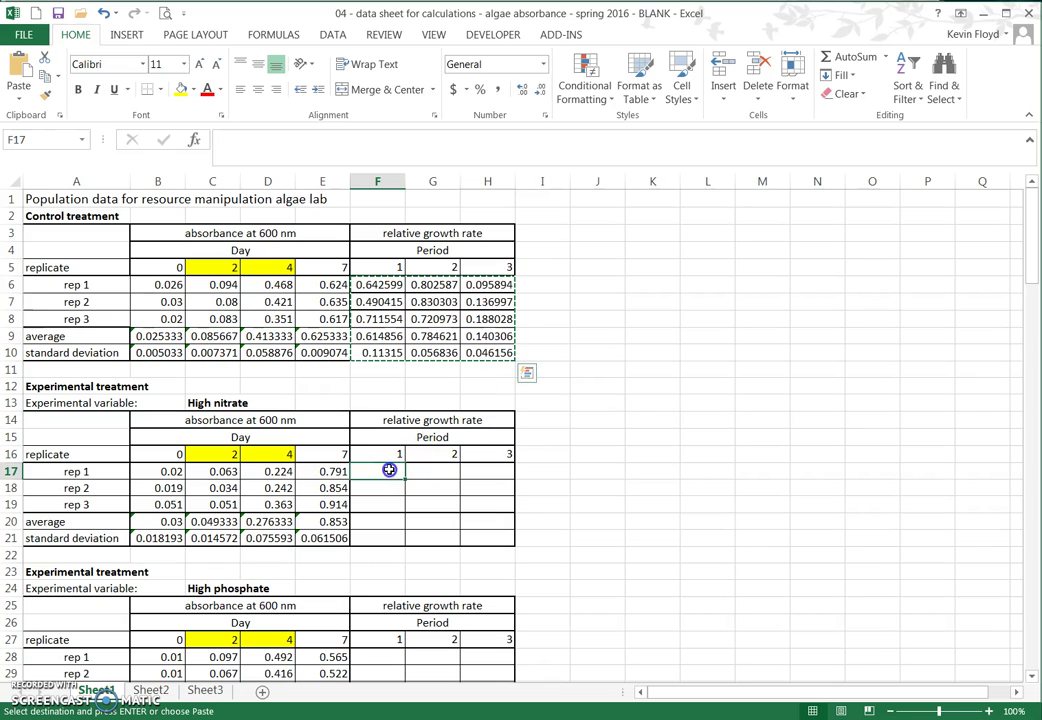
key(shift+Right)
key(shift+Right)
key(shift+Down)
key(shift+Down)
key(shift+Down)
key(shift+Down)
key(ctrl+v)
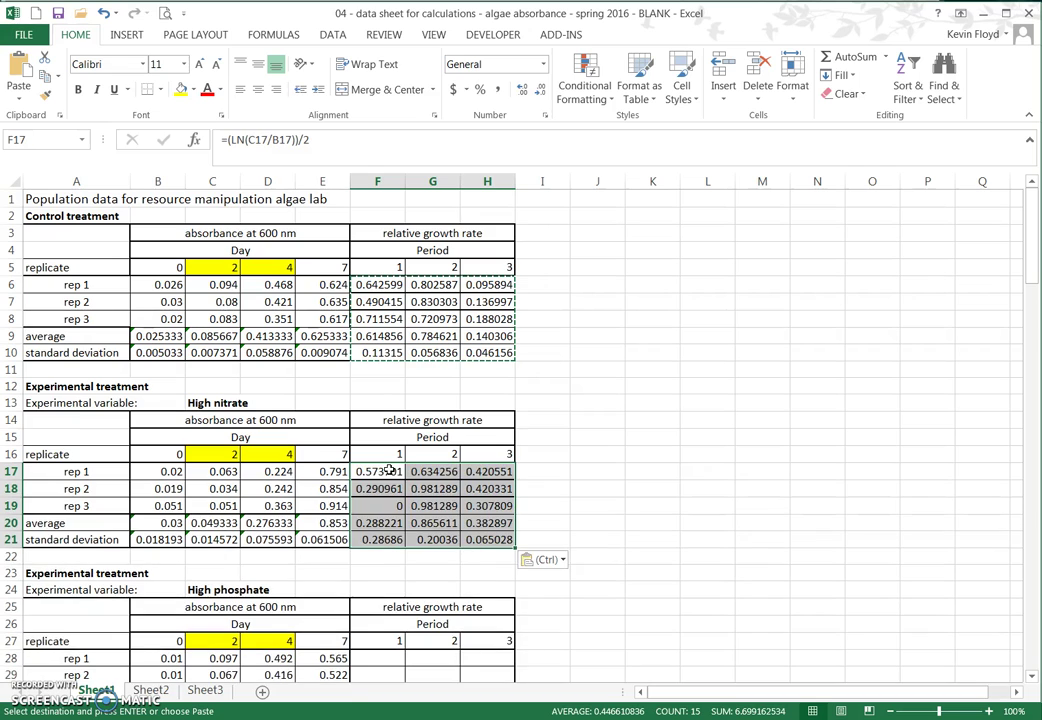
- Paste the copied relative growth rate formulas into F28:H32 of the High phosphate table
scroll(389, 470, down, 3)
scroll(389, 470, down, 1)
click(390, 457)
key(shift+Right)
key(shift+Right)
key(shift+Down)
key(shift+Down)
key(shift+Down)
key(shift+Down)
key(ctrl+v)
- Paste the copied relative growth rate formulas into F39:H43 of the combined high nitrate and phosphate table
scroll(388, 452, down, 2)
click(360, 537)
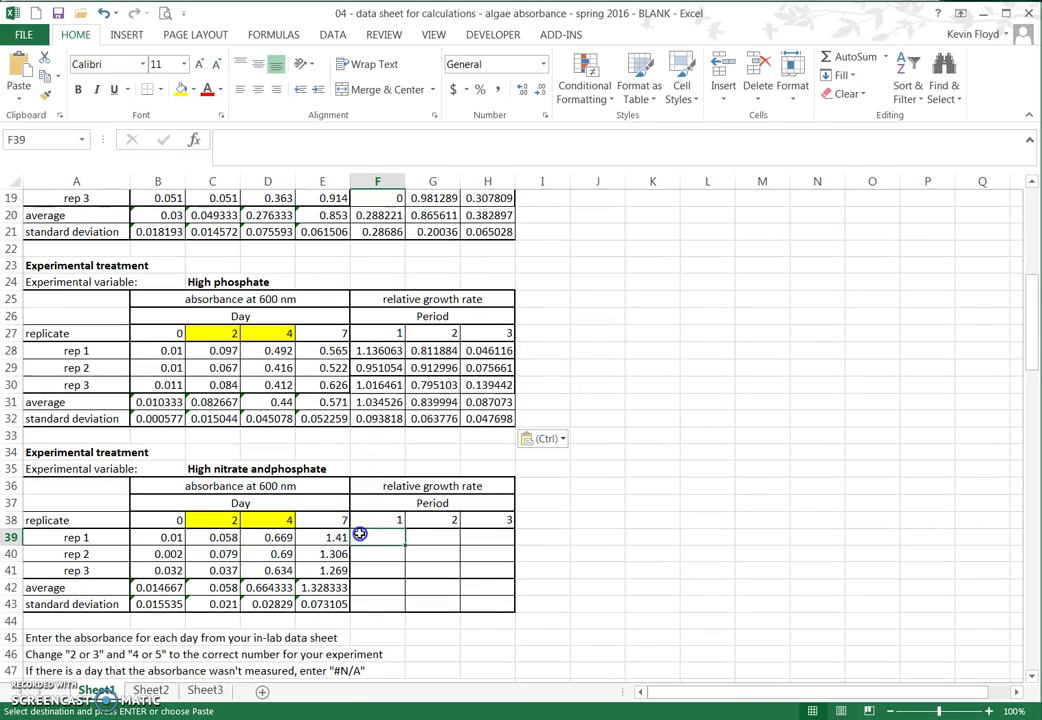
key(shift+Right)
key(shift+Right)
key(shift+Down)
key(shift+Down)
key(shift+Down)
key(shift+Down)
key(ctrl+v)
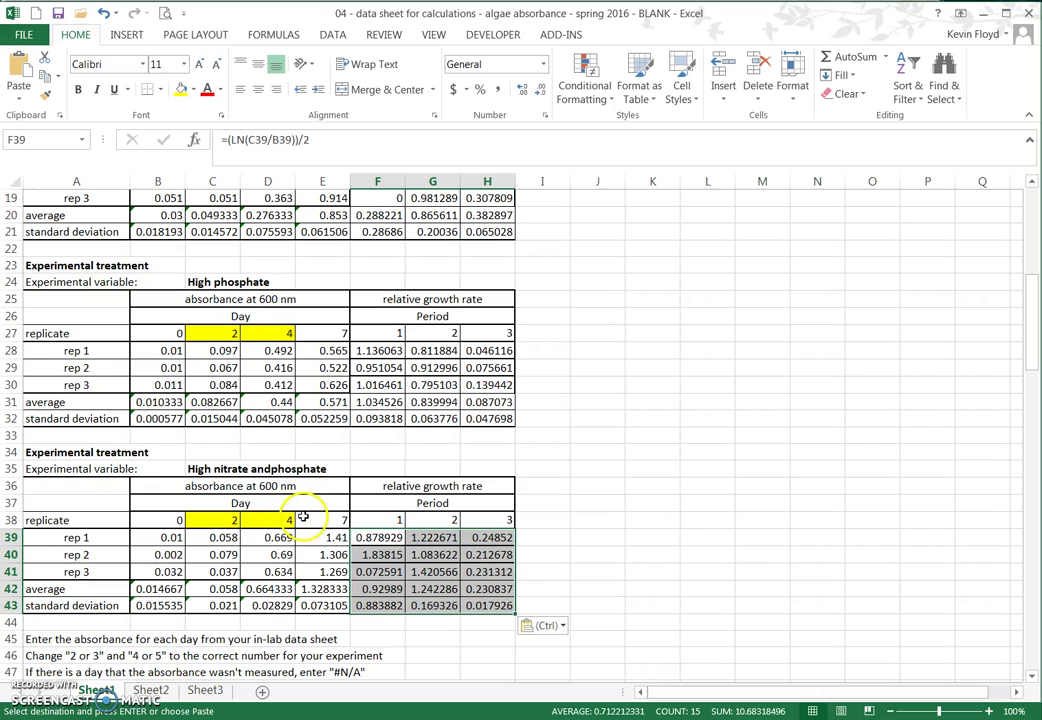
- Review the control and experimental treatment tables for filled-in absorbance statistics and relative growth rates
scroll(303, 517, up, 2)
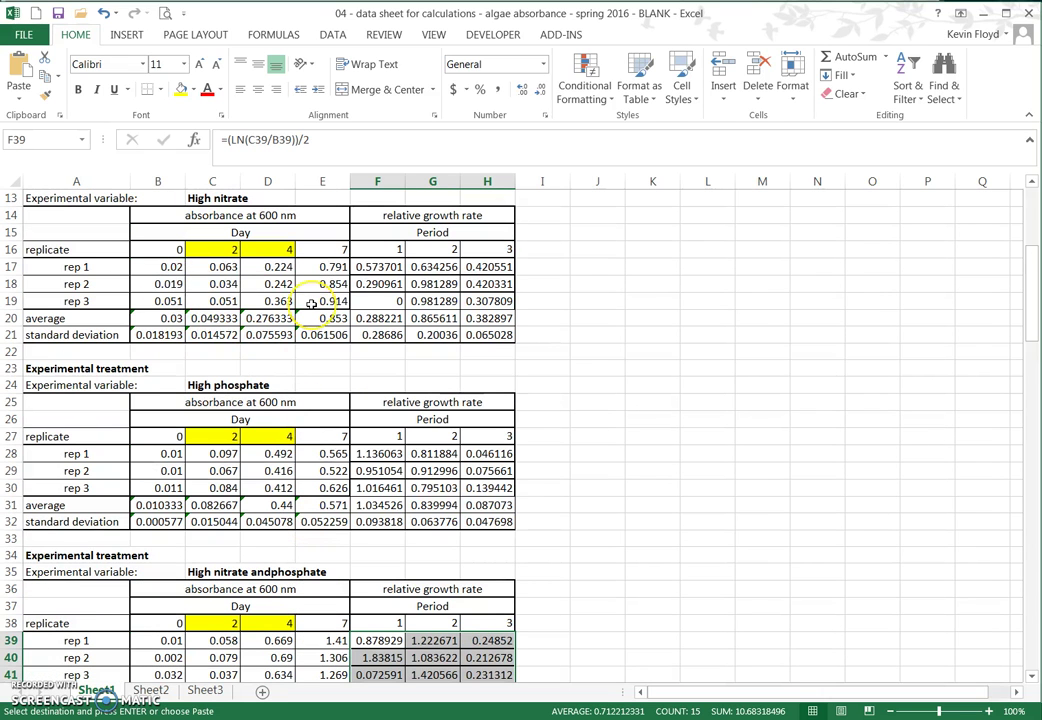
scroll(311, 304, up, 4)
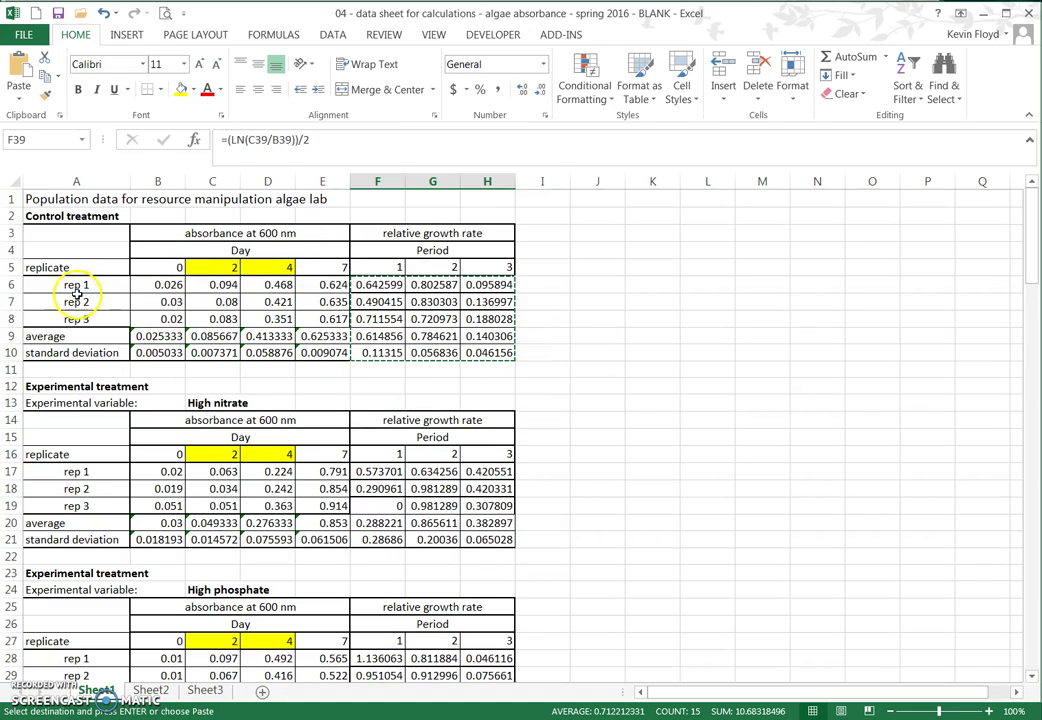
click(452, 399)
scroll(256, 396, down, 1)
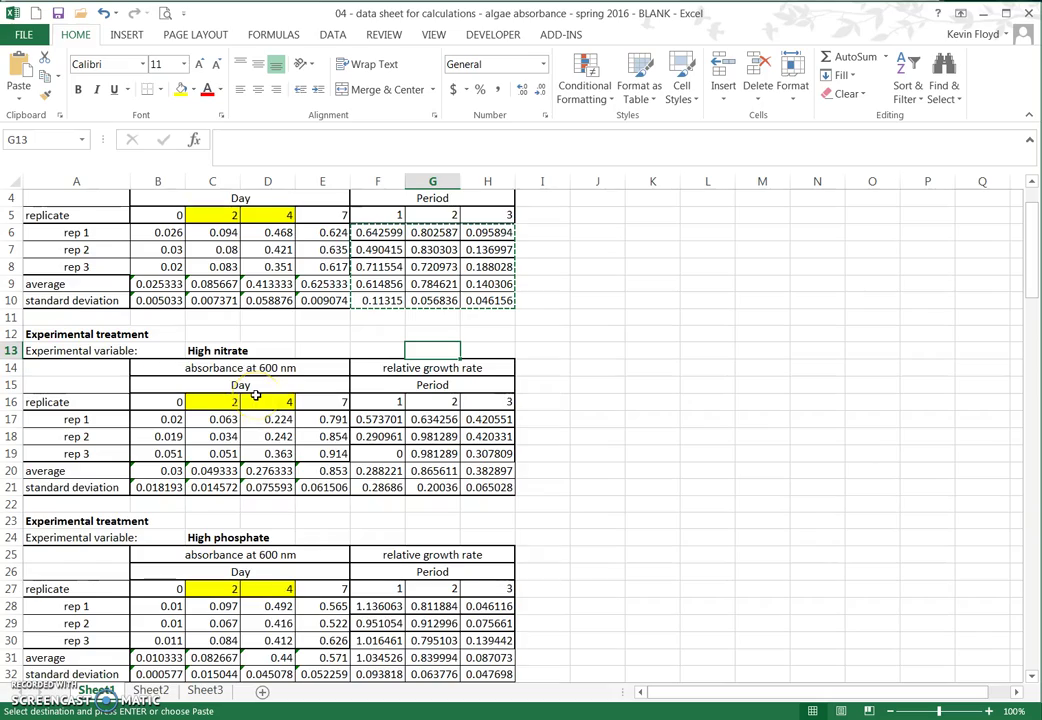
scroll(256, 396, down, 1)
scroll(258, 410, down, 4)
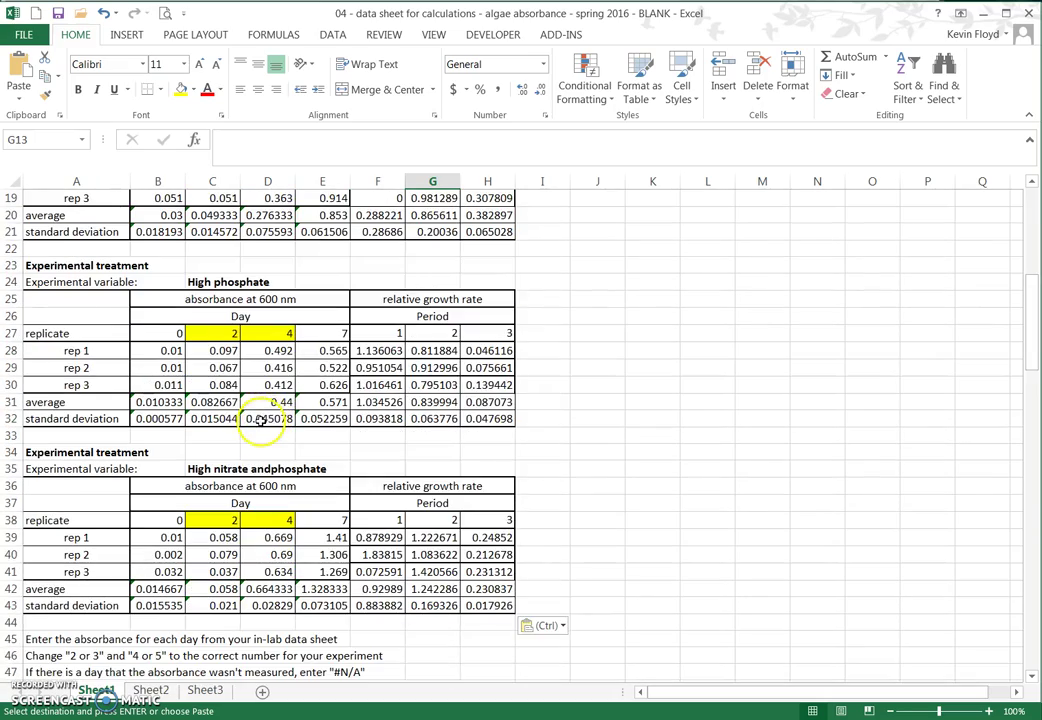
scroll(260, 421, up, 2)
- Copy rows 34 to 44 with the last experimental treatment table and insert the copied rows above the instructions at row 45
scroll(260, 421, down, 3)
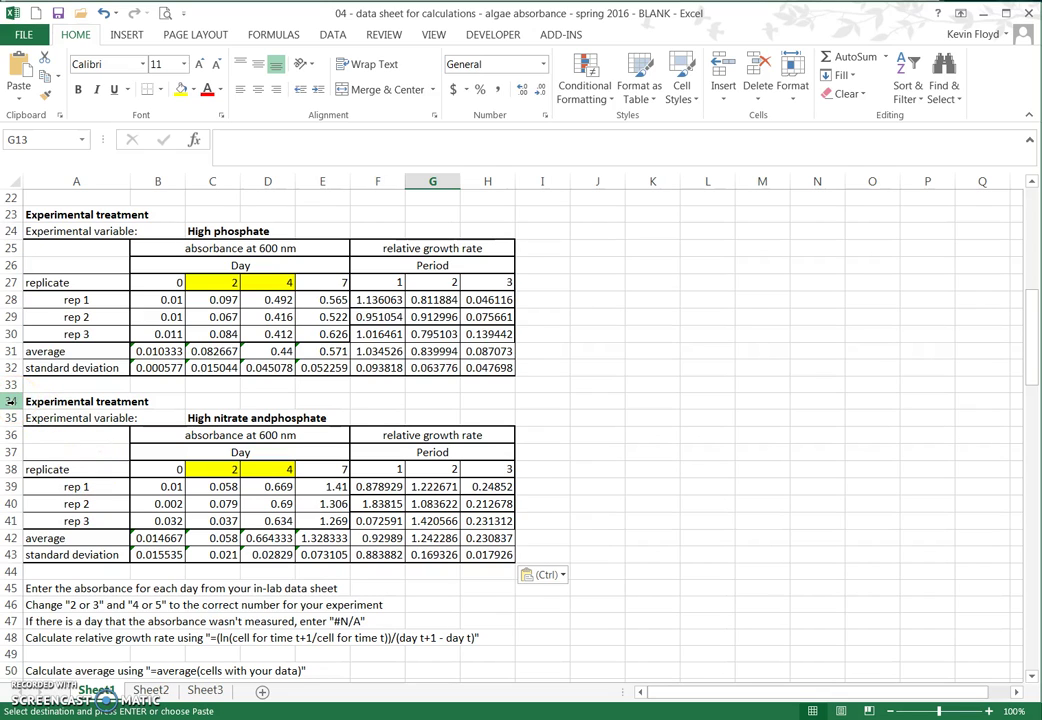
drag(12, 401, 8, 572)
key(ctrl+c)
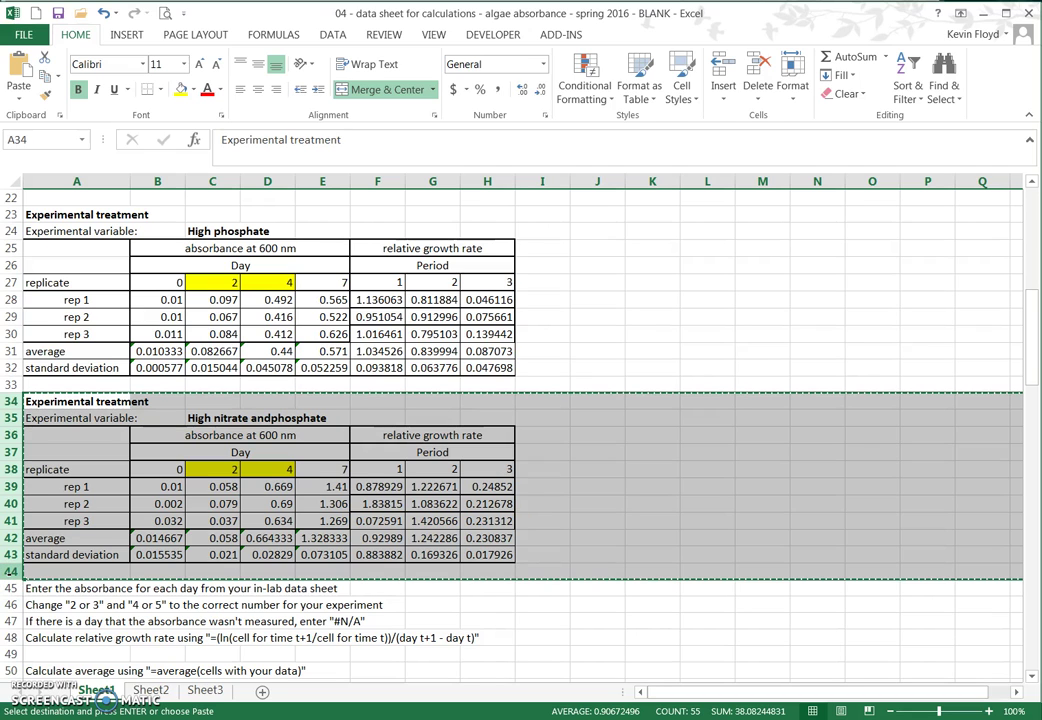
click(9, 588)
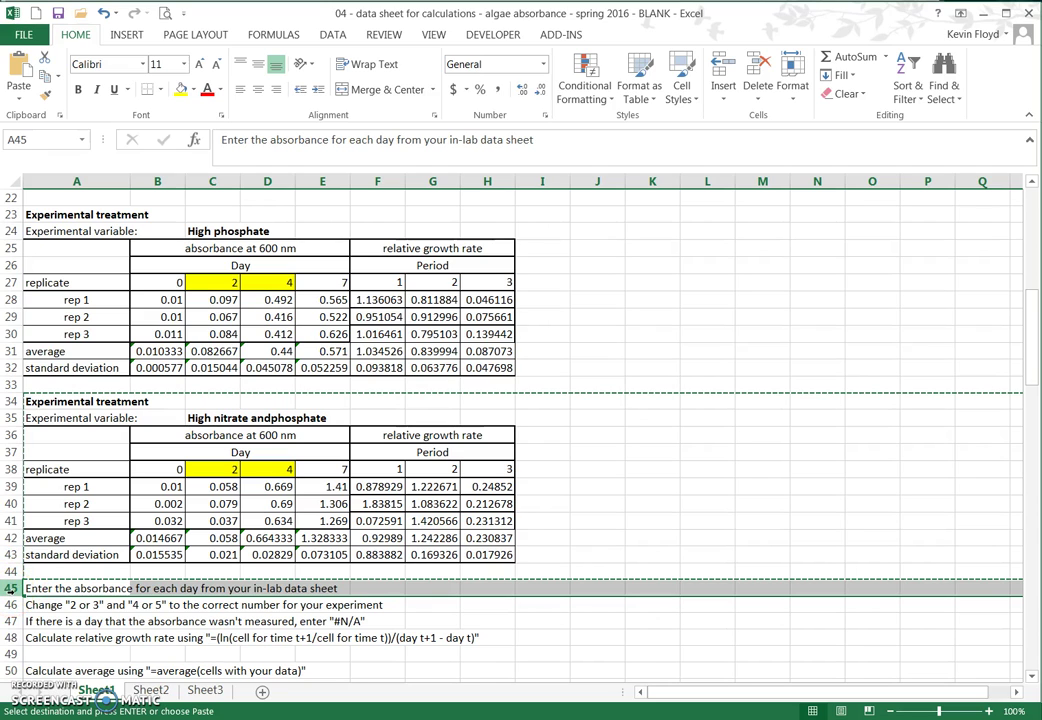
right_click(9, 588)
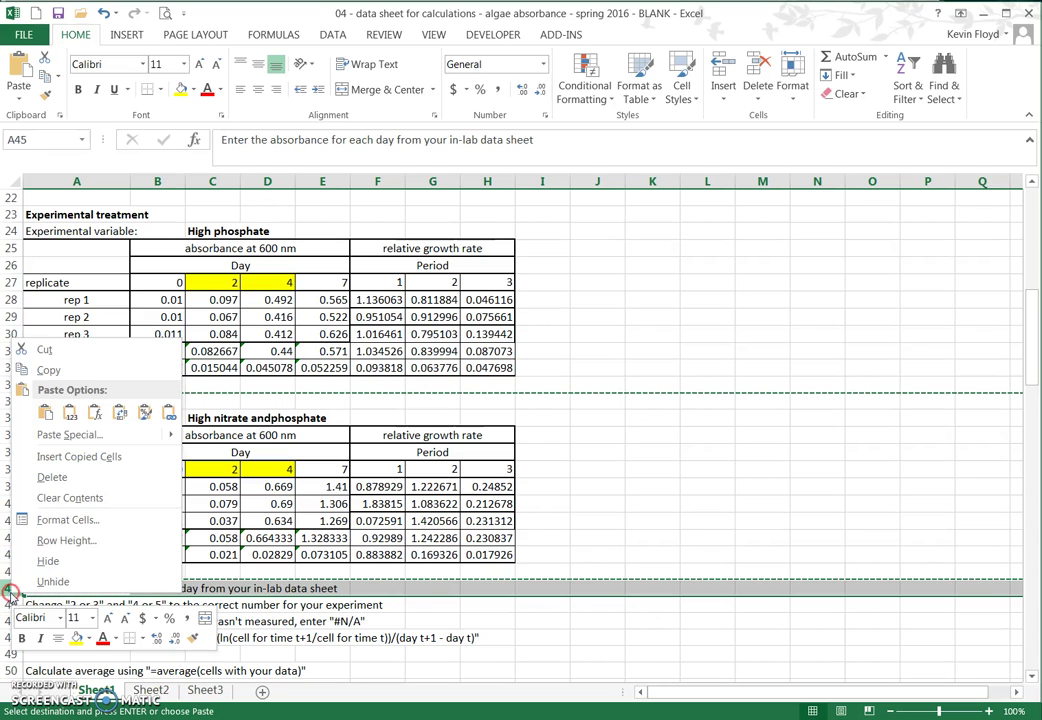
click(89, 457)
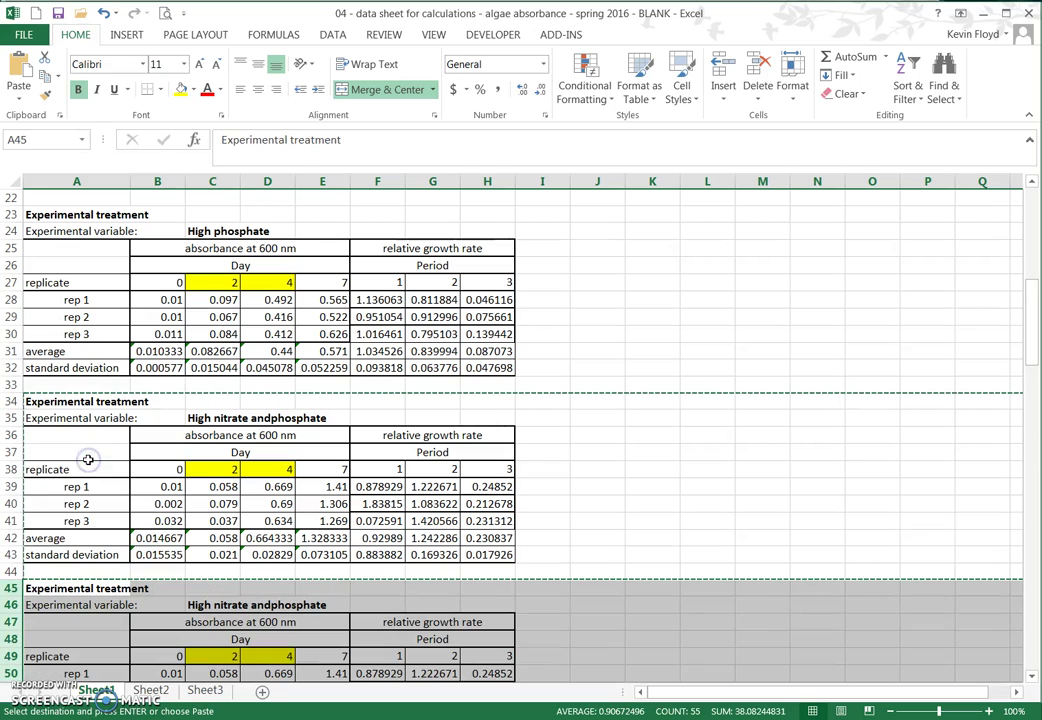
- Clear the replicate absorbance values in B50:E52 of the newly inserted treatment table
scroll(181, 623, down, 2)
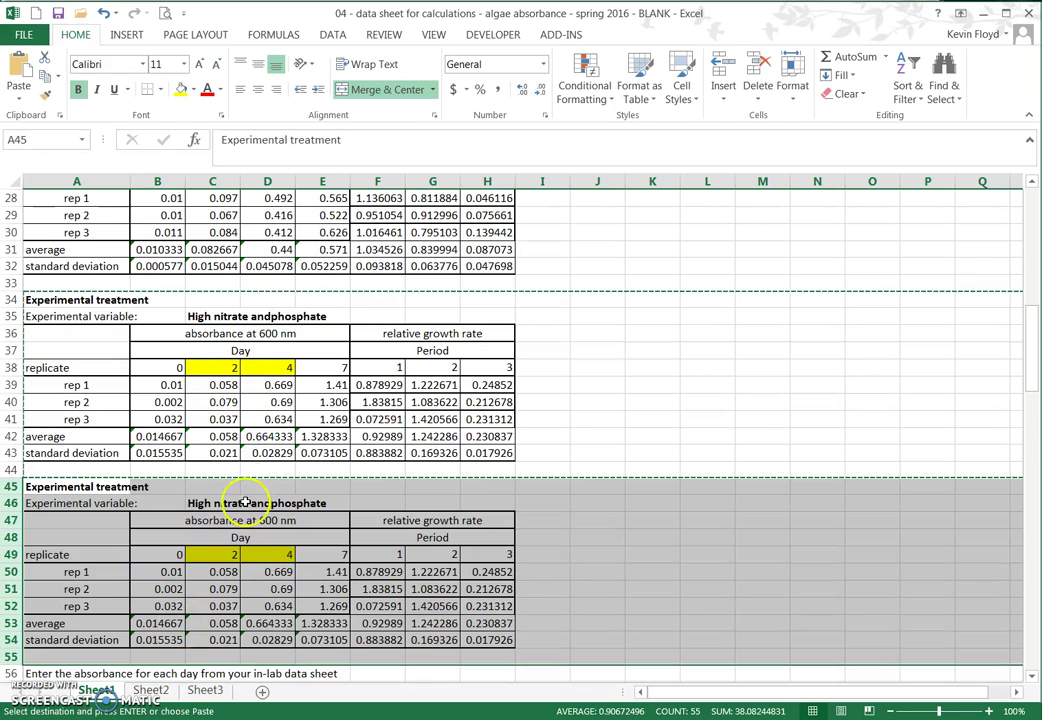
scroll(245, 600, down, 2)
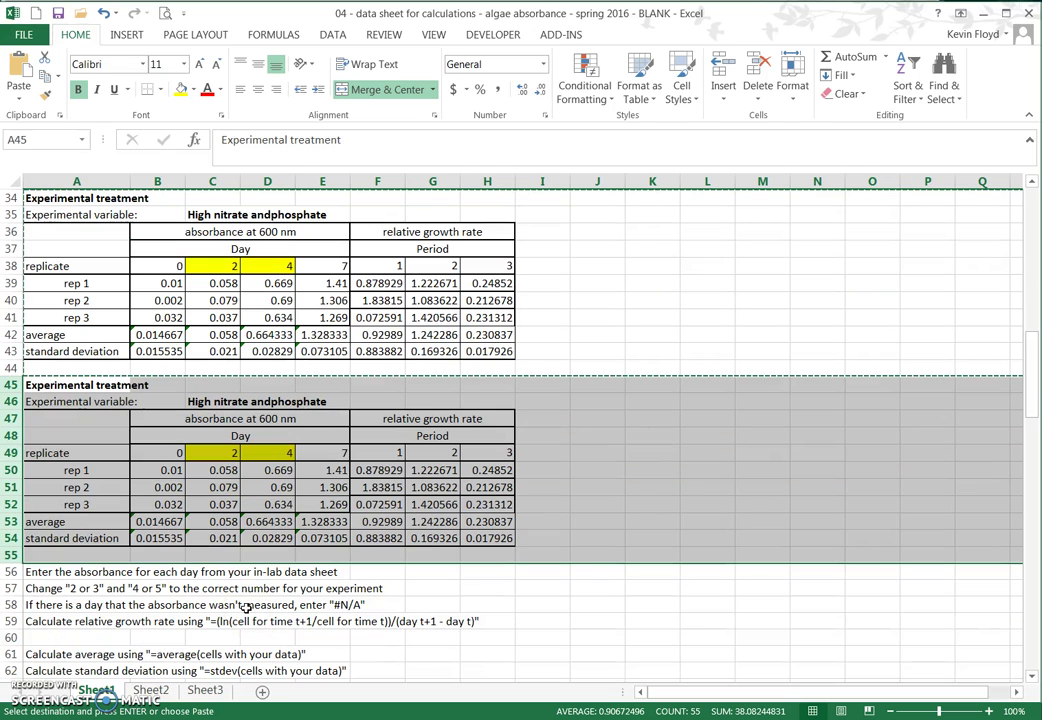
drag(162, 470, 340, 497)
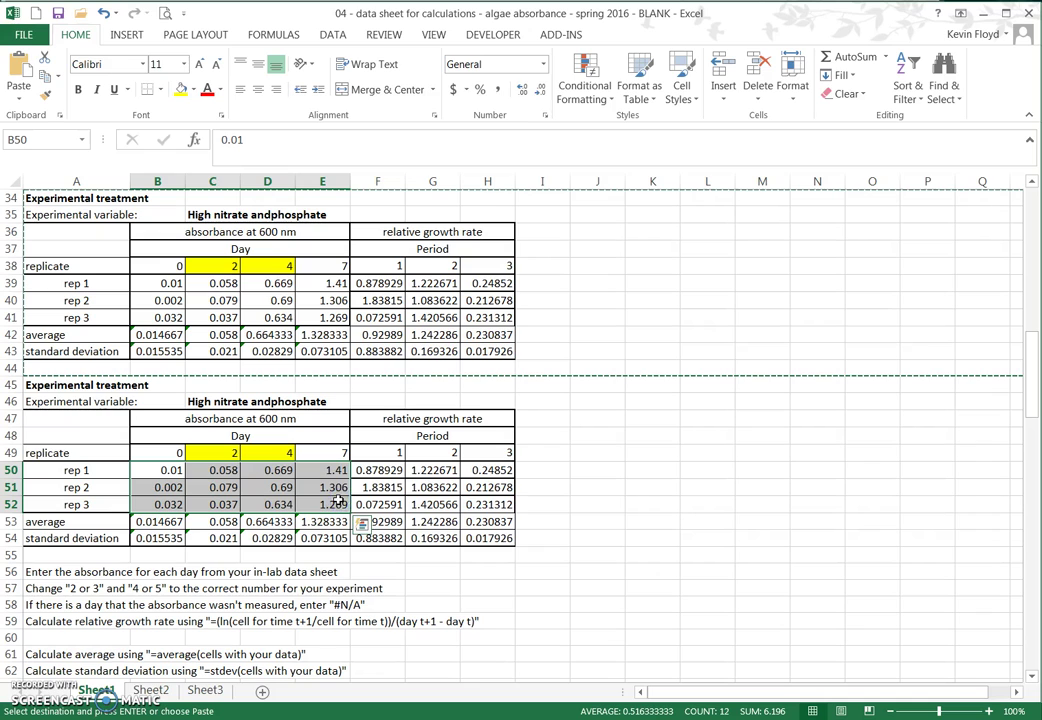
key(Delete)
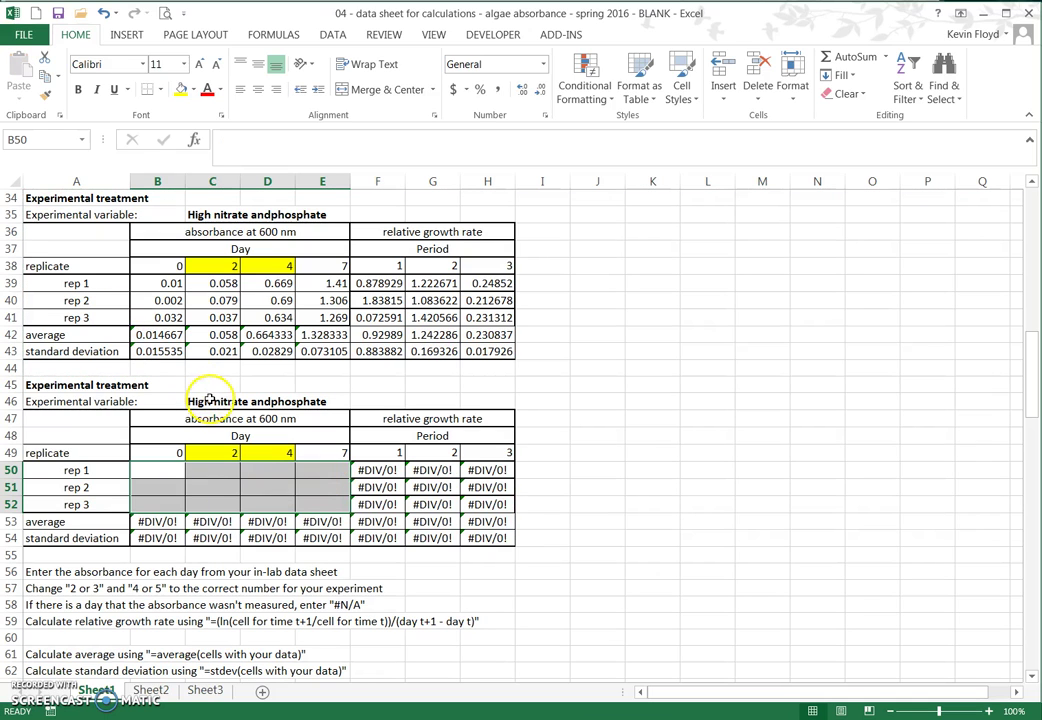
- Shorten the new table's experimental variable in C46 to "High nitrate"
click(208, 400)
click(380, 141)
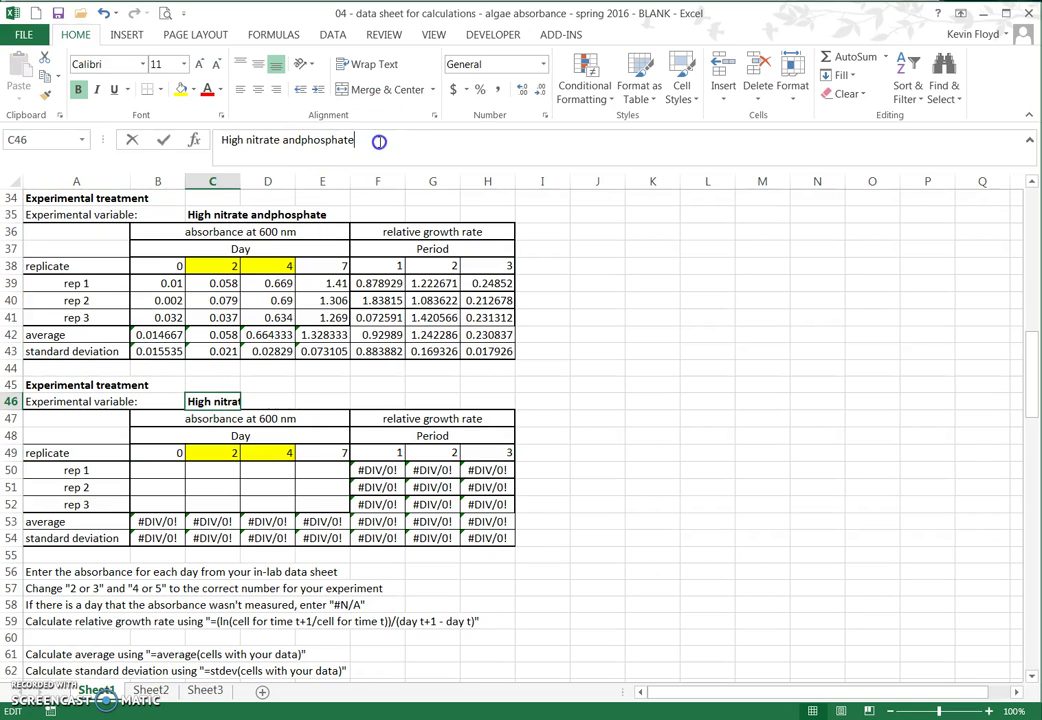
key(BackSpace)
key(BackSpace)
key(BackSpace)
key(BackSpace)
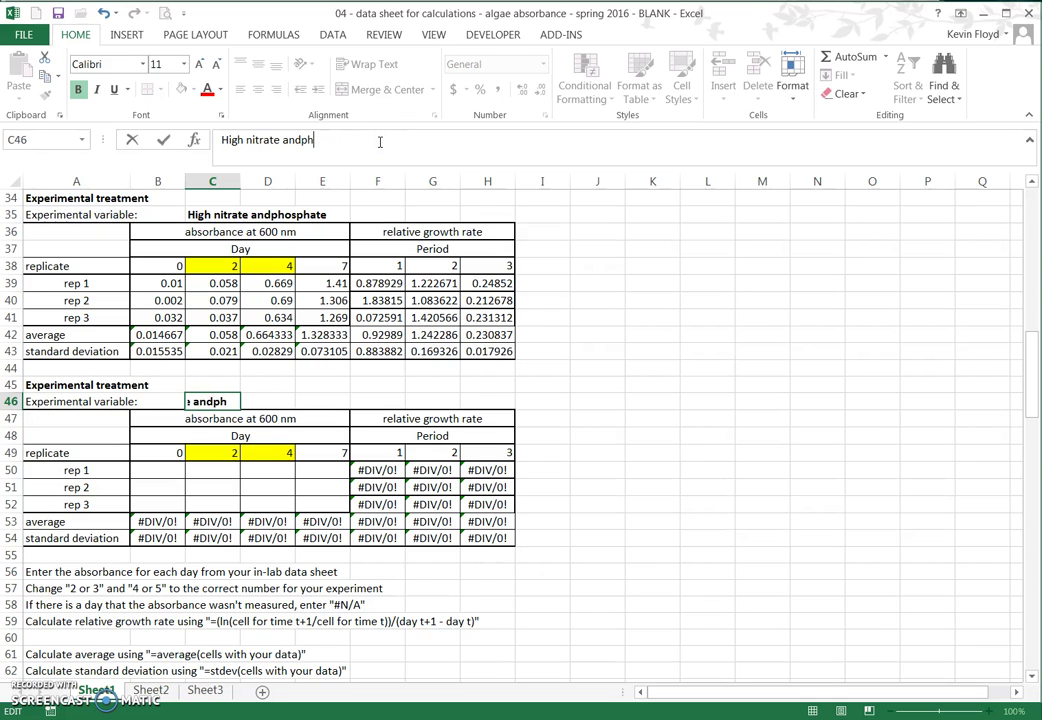
key(Return)
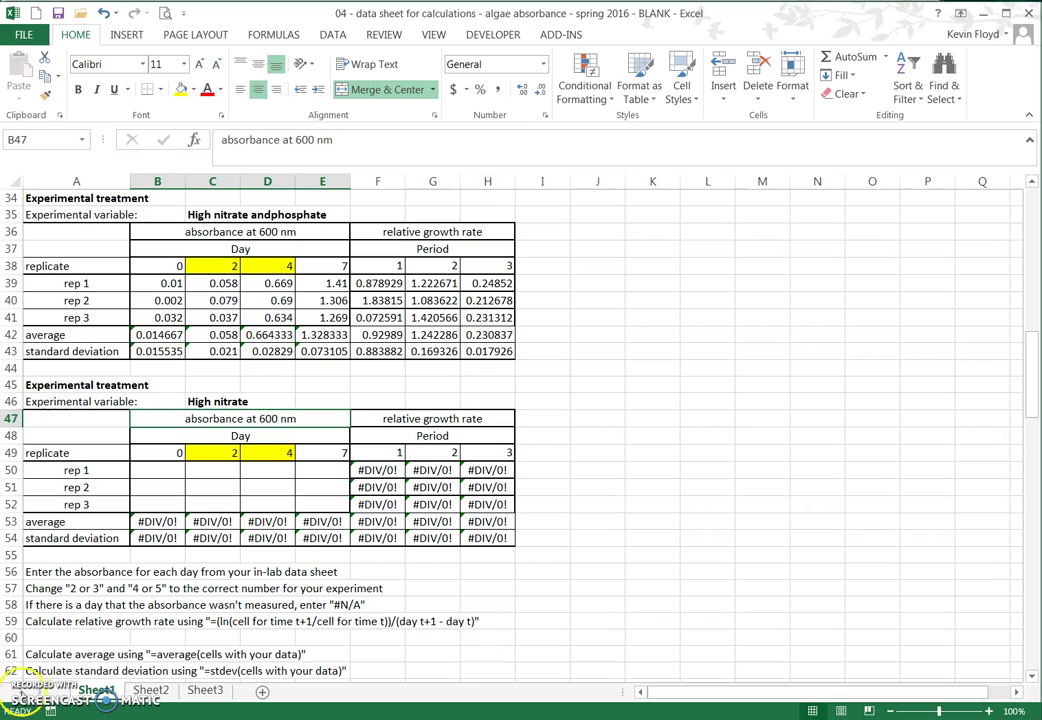
- Paste the copied absorbance readings for the three replicates into B50:E52 of the new High nitrate table
key(Down)
key(Down)
key(Down)
key(ctrl+v)
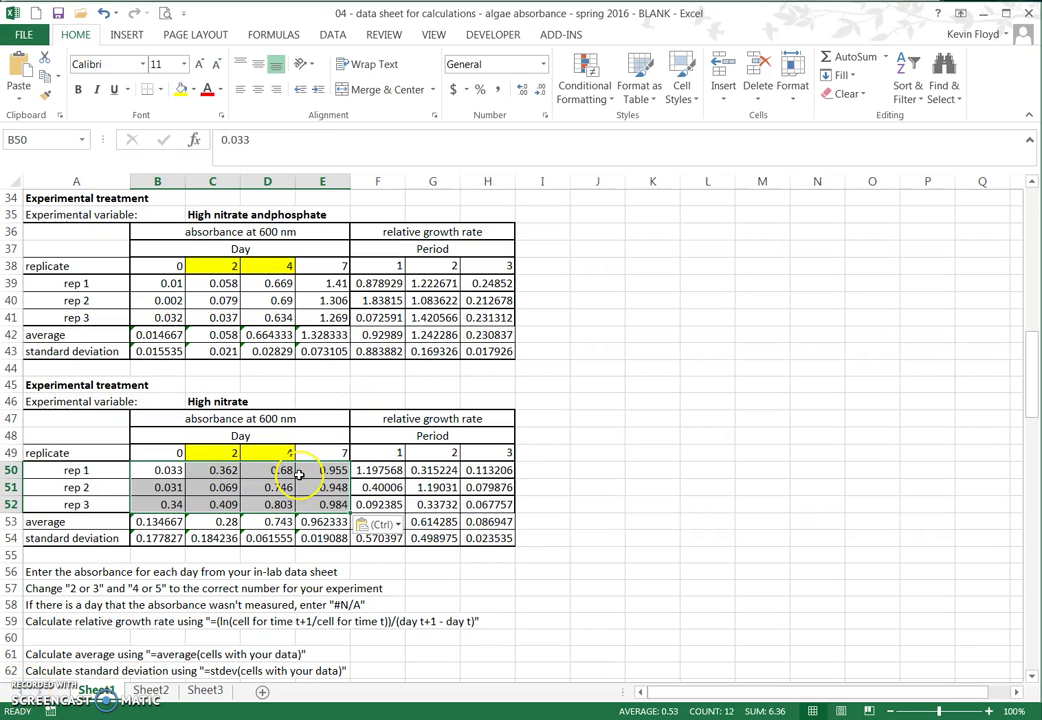
- Rename the experimental variable in C46 as "High nitrate 2"
click(211, 401)
click(292, 139)
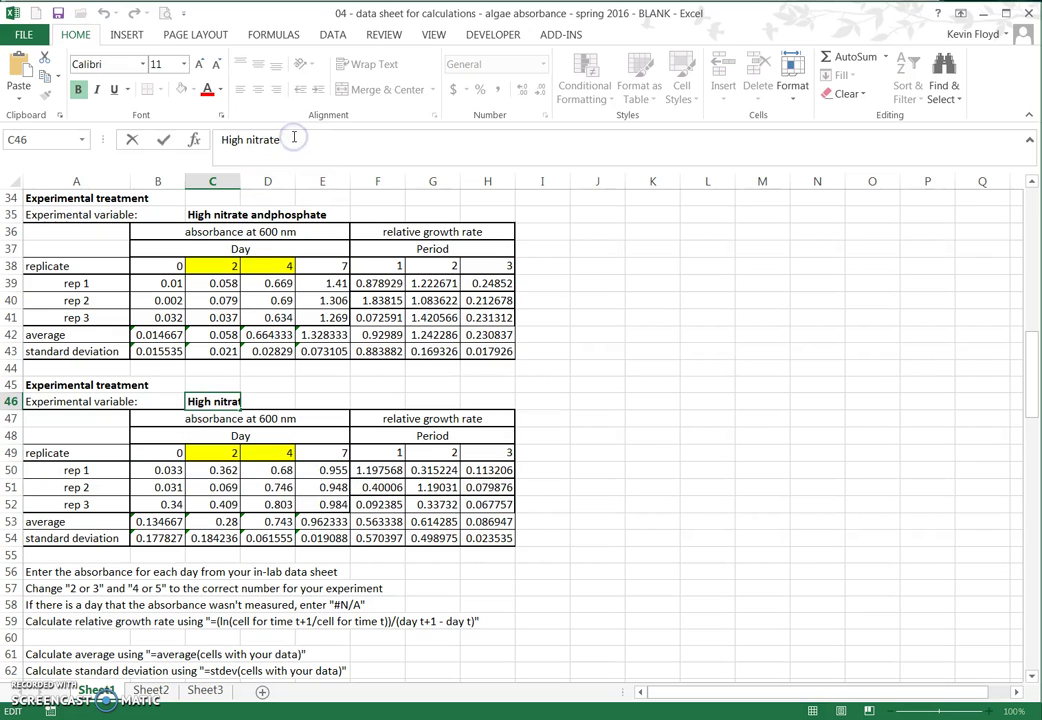
key(Return)
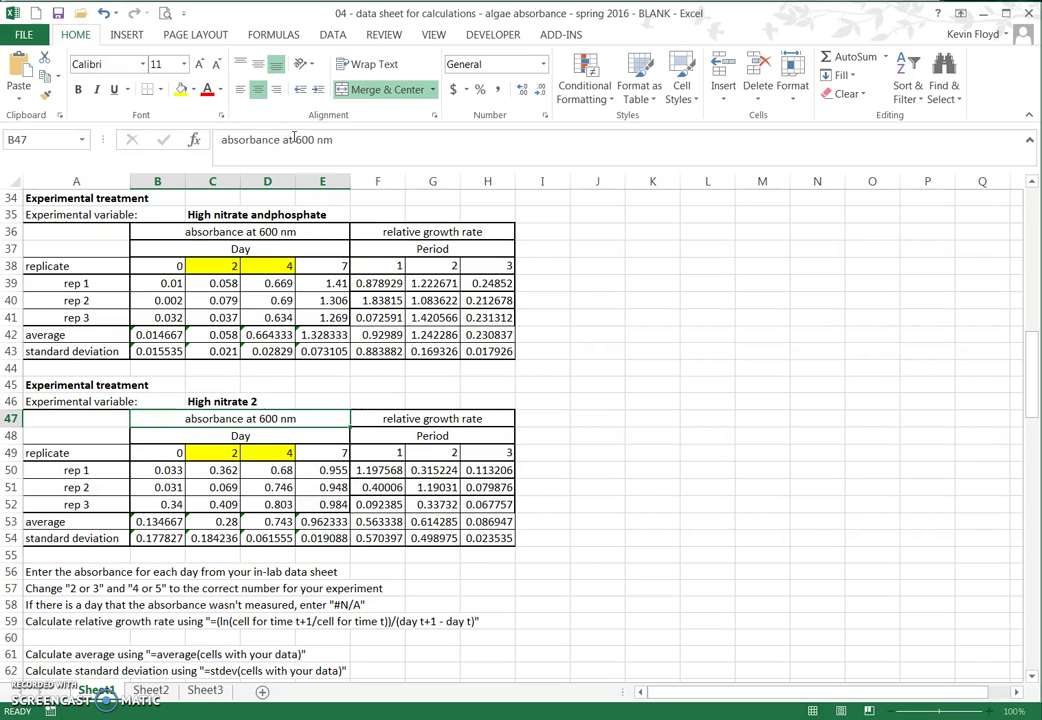
- Rename the first experimental treatment's variable in C13 as "High nitrate 1"
scroll(281, 391, up, 8)
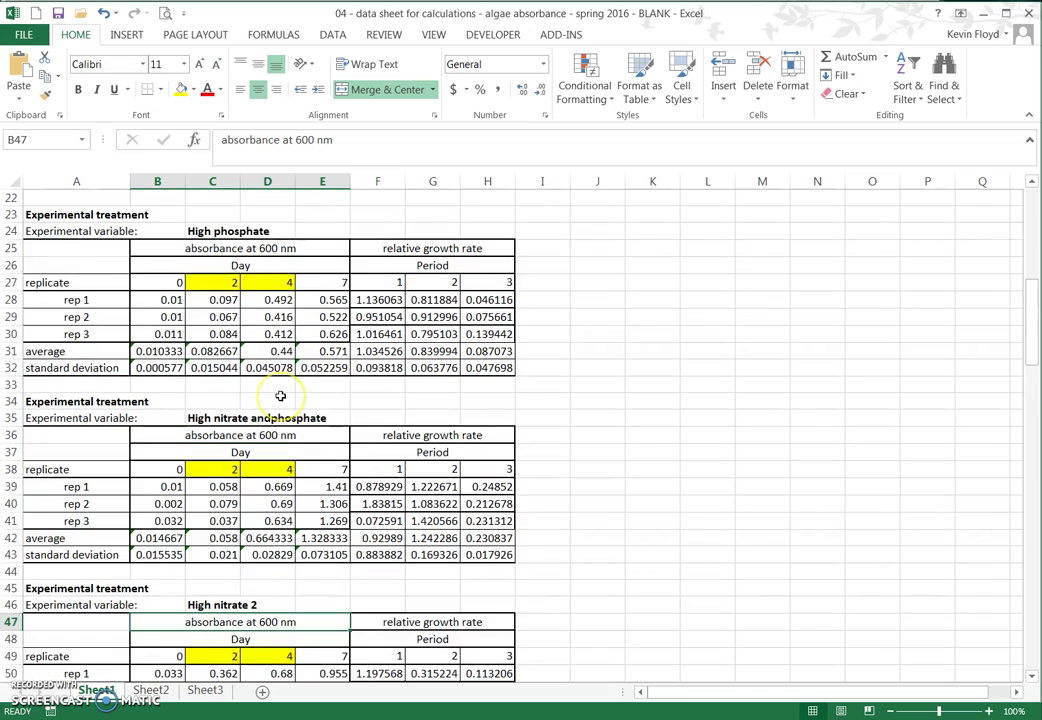
click(216, 250)
click(345, 145)
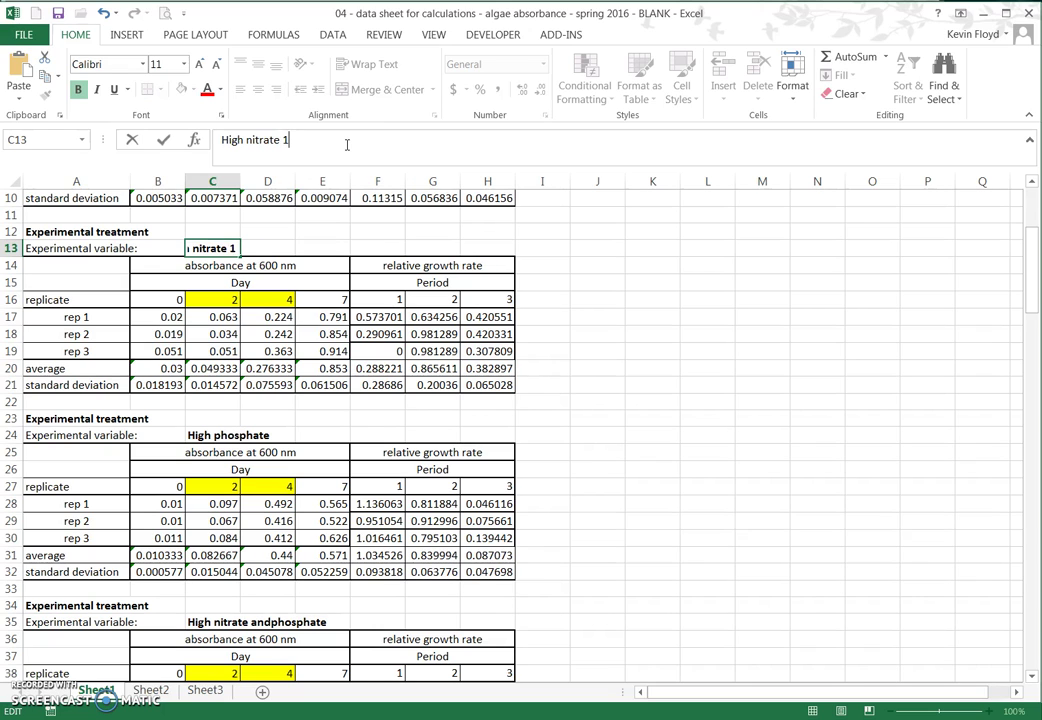
key(Return)
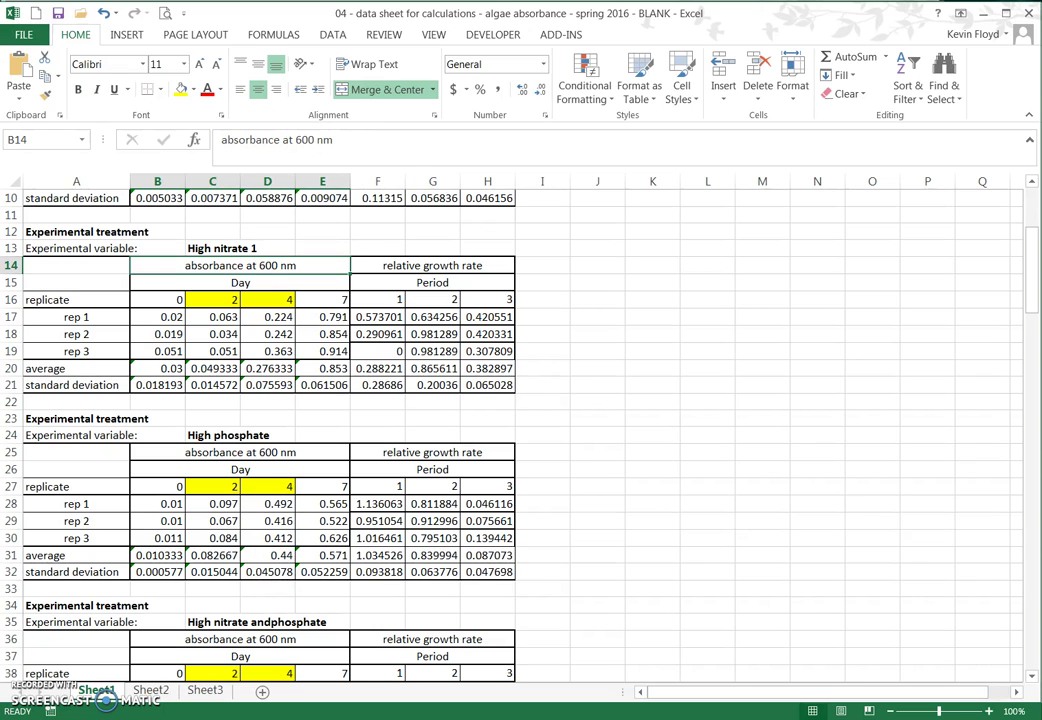
- Review the treatment tables, the calculation instructions and the empty summary table for averages and standard deviations in rows 74 to 83
scroll(239, 571, down, 2)
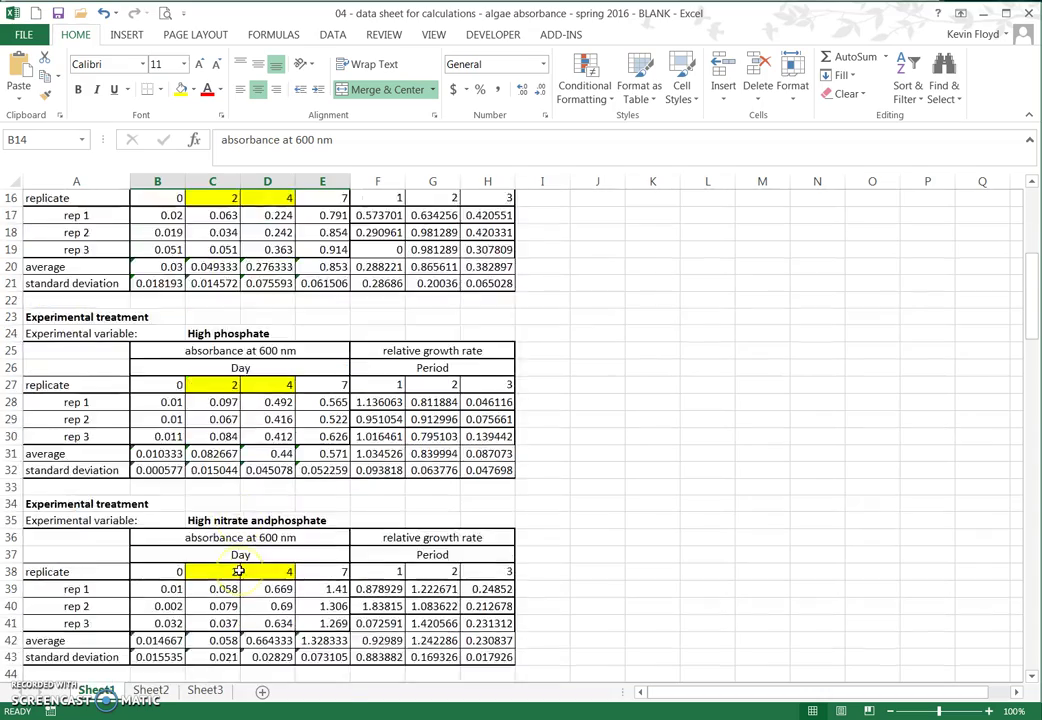
scroll(239, 571, down, 3)
scroll(245, 578, down, 7)
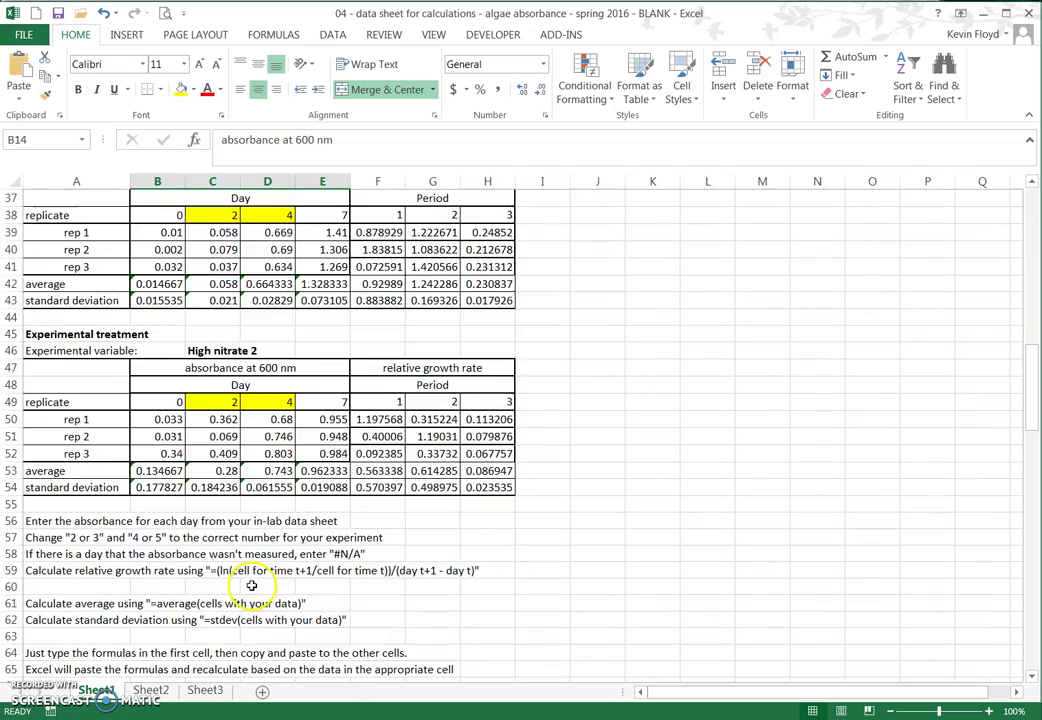
scroll(251, 585, down, 2)
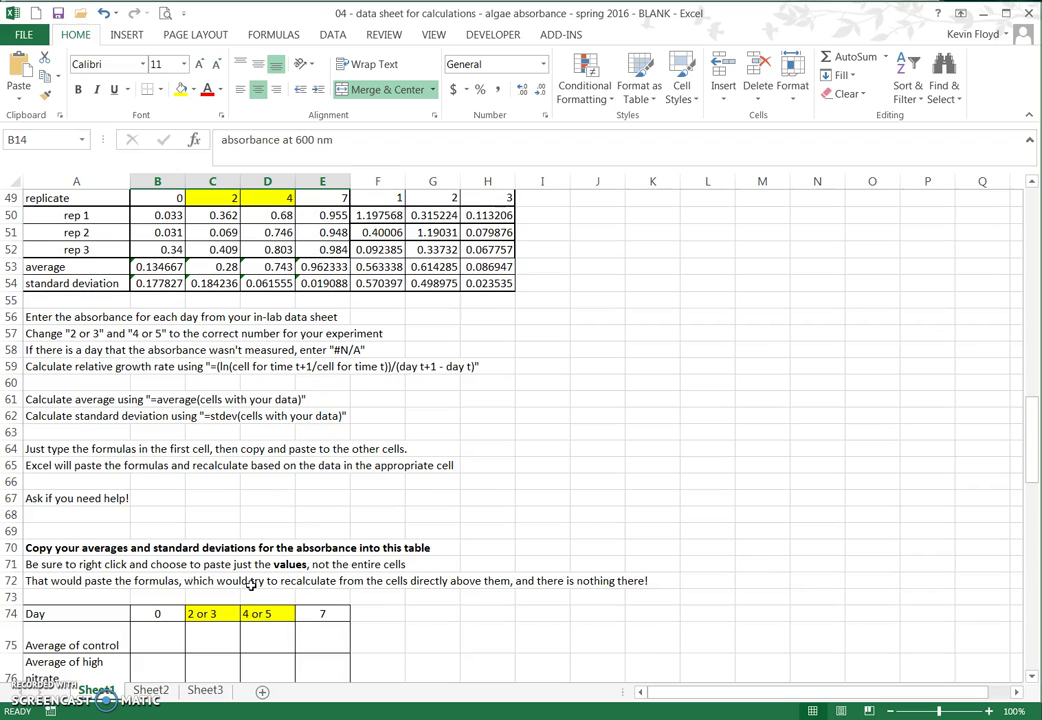
scroll(249, 585, down, 3)
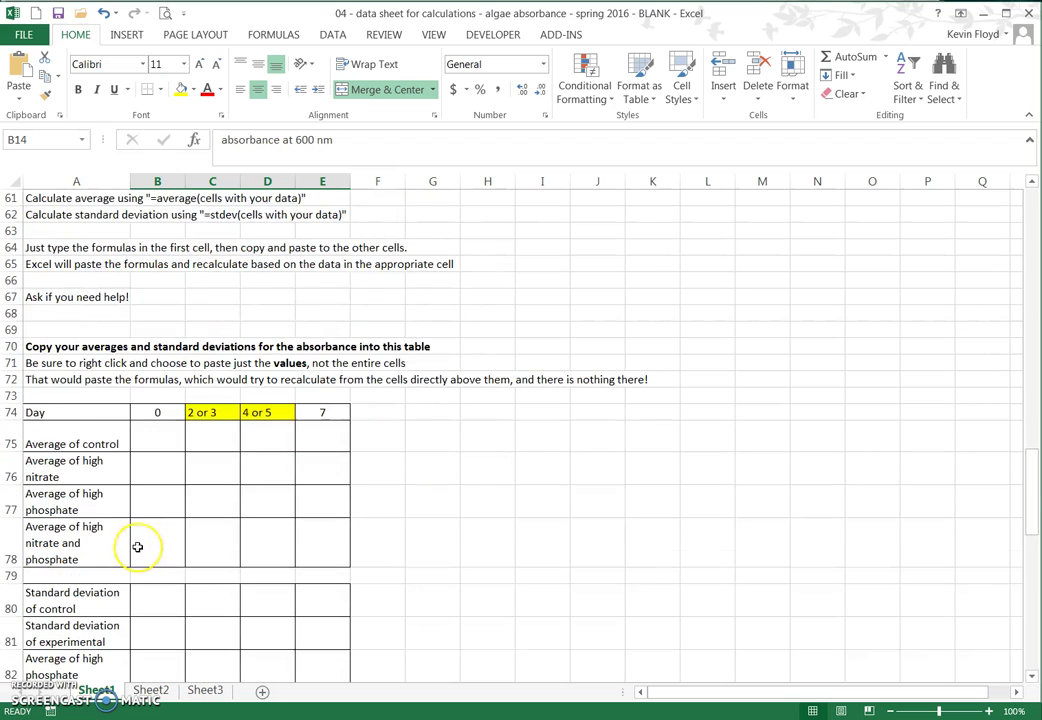
scroll(138, 547, down, 1)
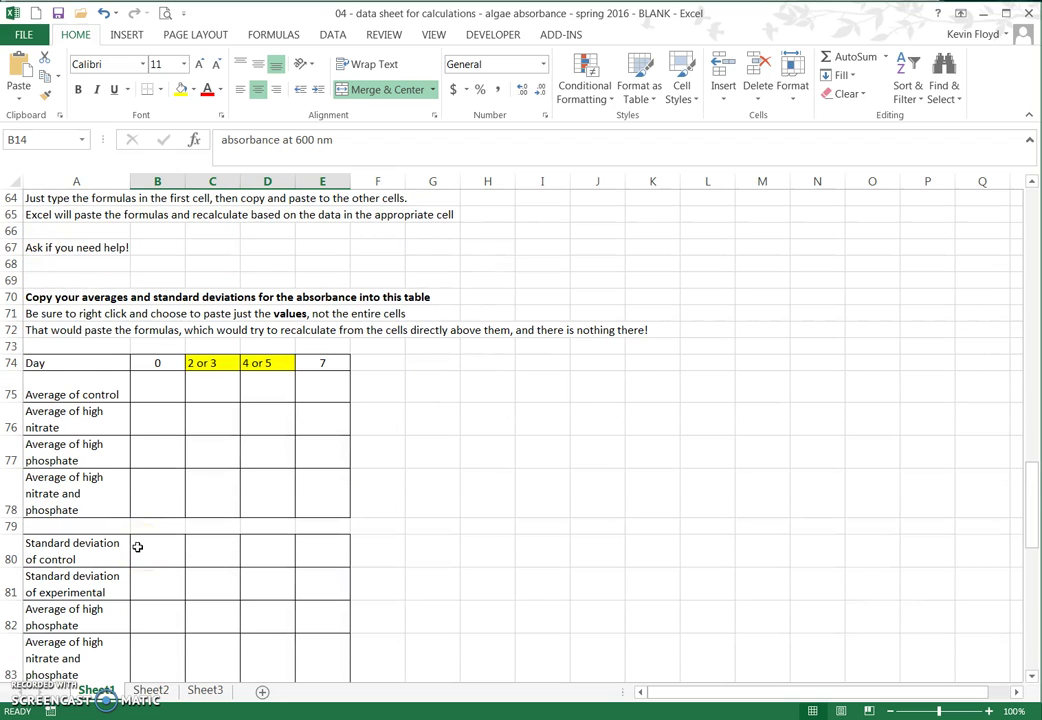
scroll(138, 547, down, 1)
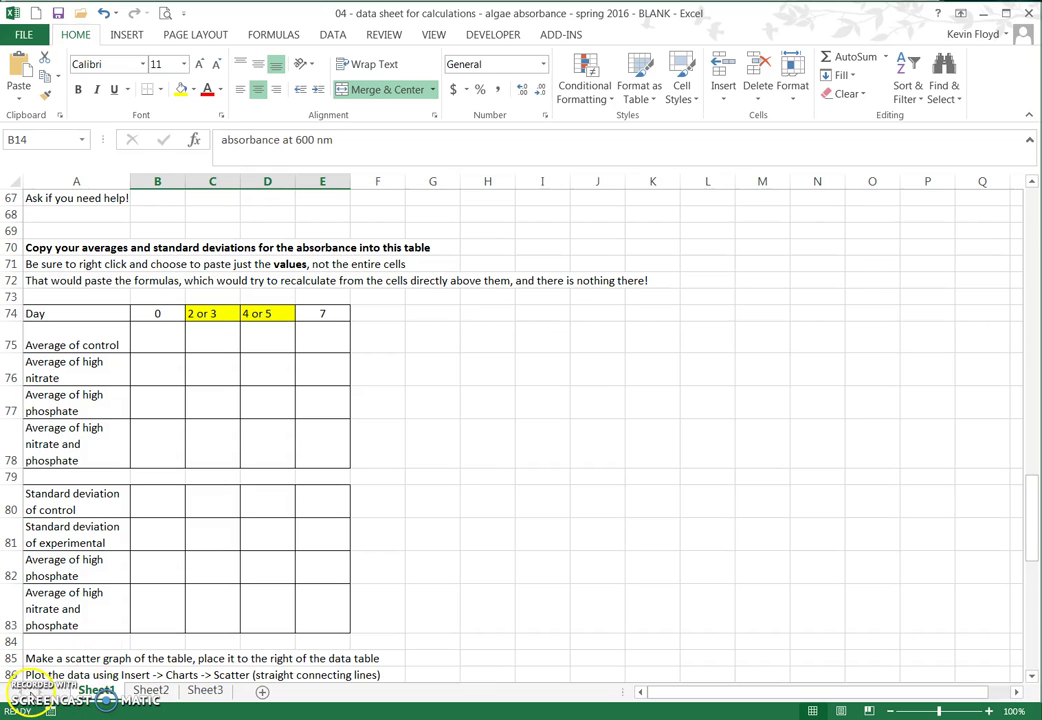